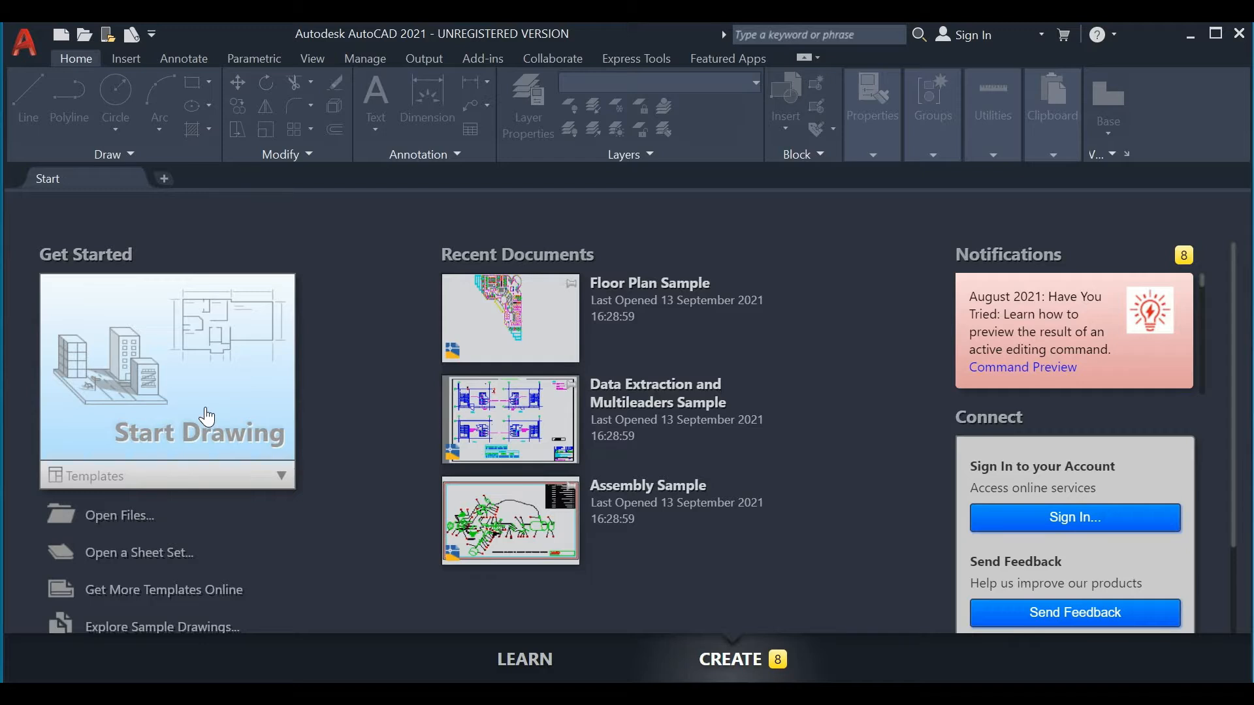
Start a new blank drawing, and also open the existing Drawing1 file from the Documents folder
left_click(206, 417)
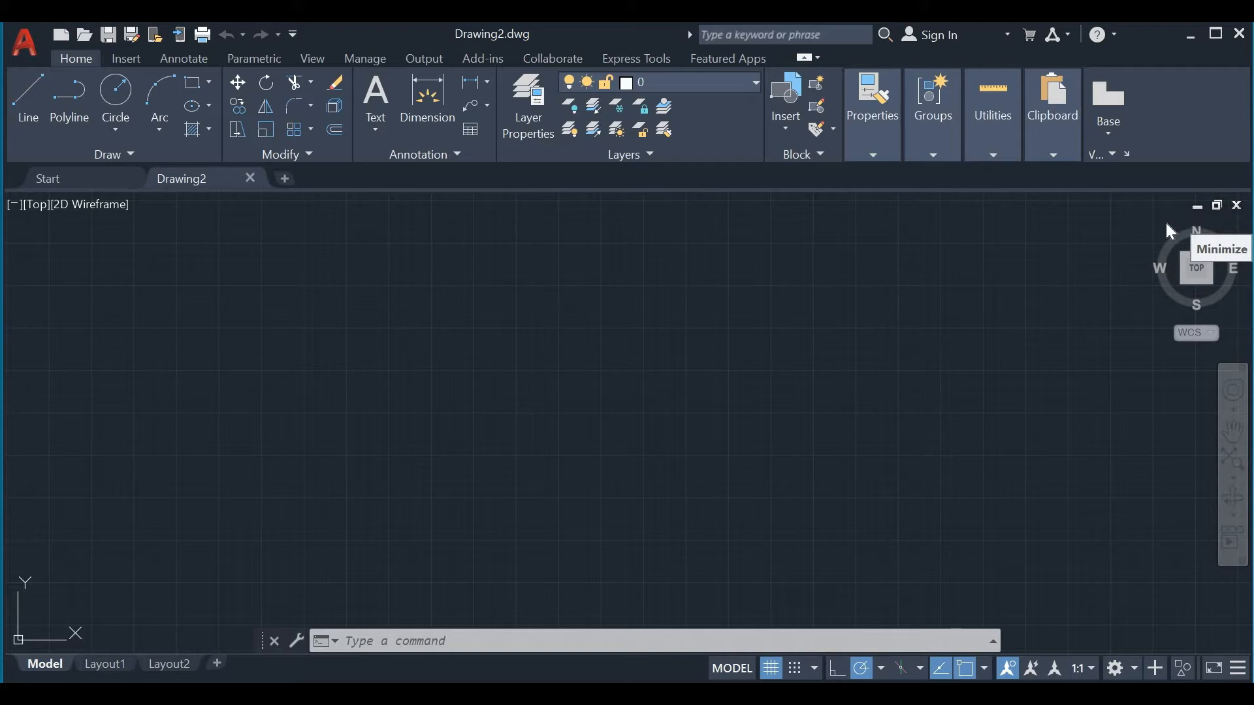
left_click(26, 43)
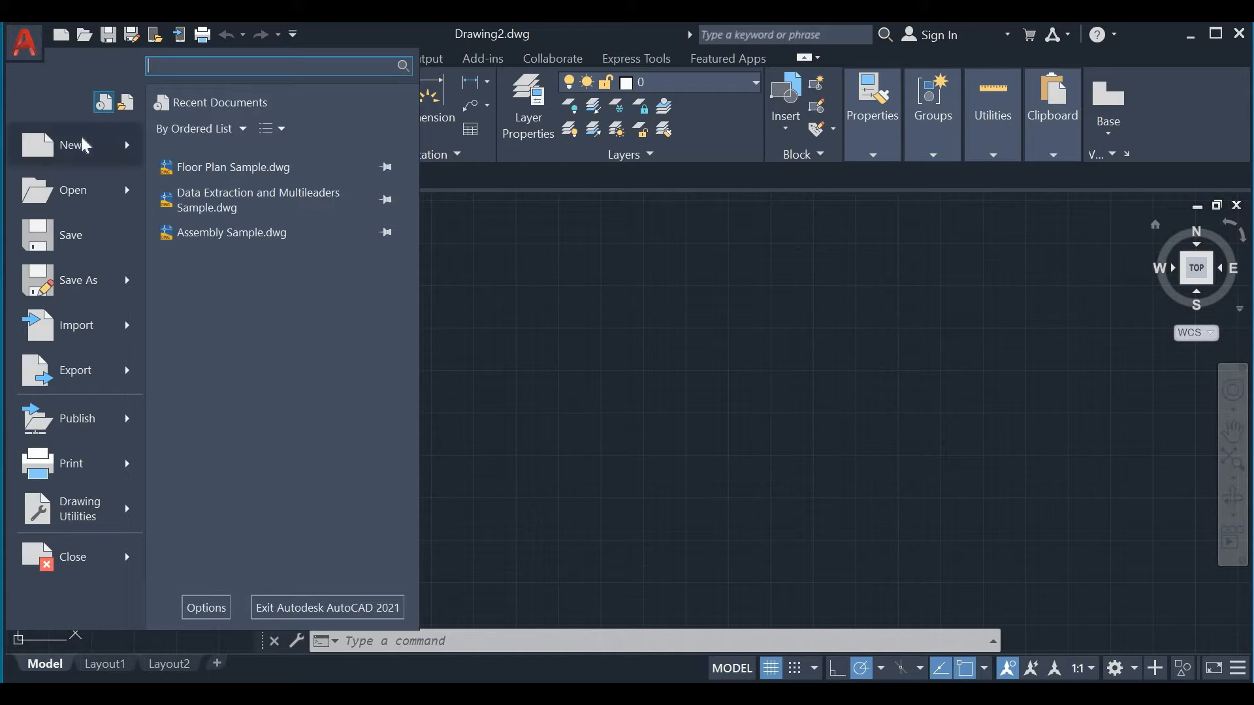
mouse_move(85, 145)
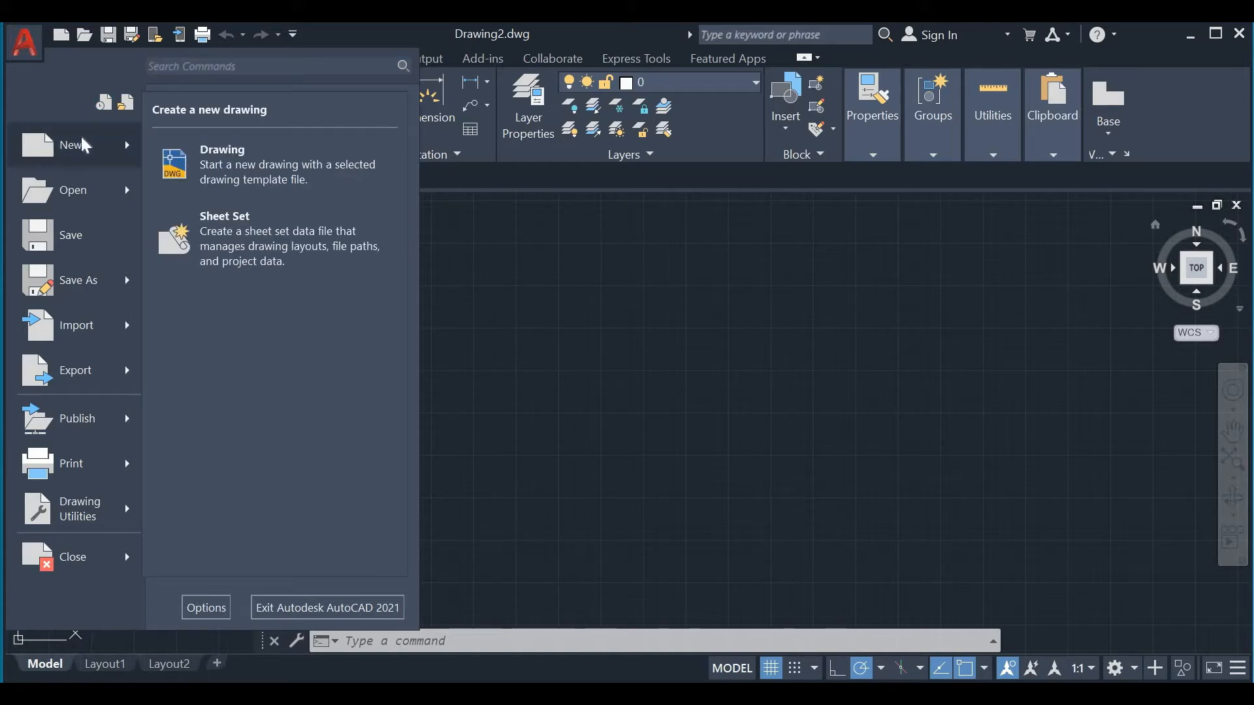
left_click(86, 184)
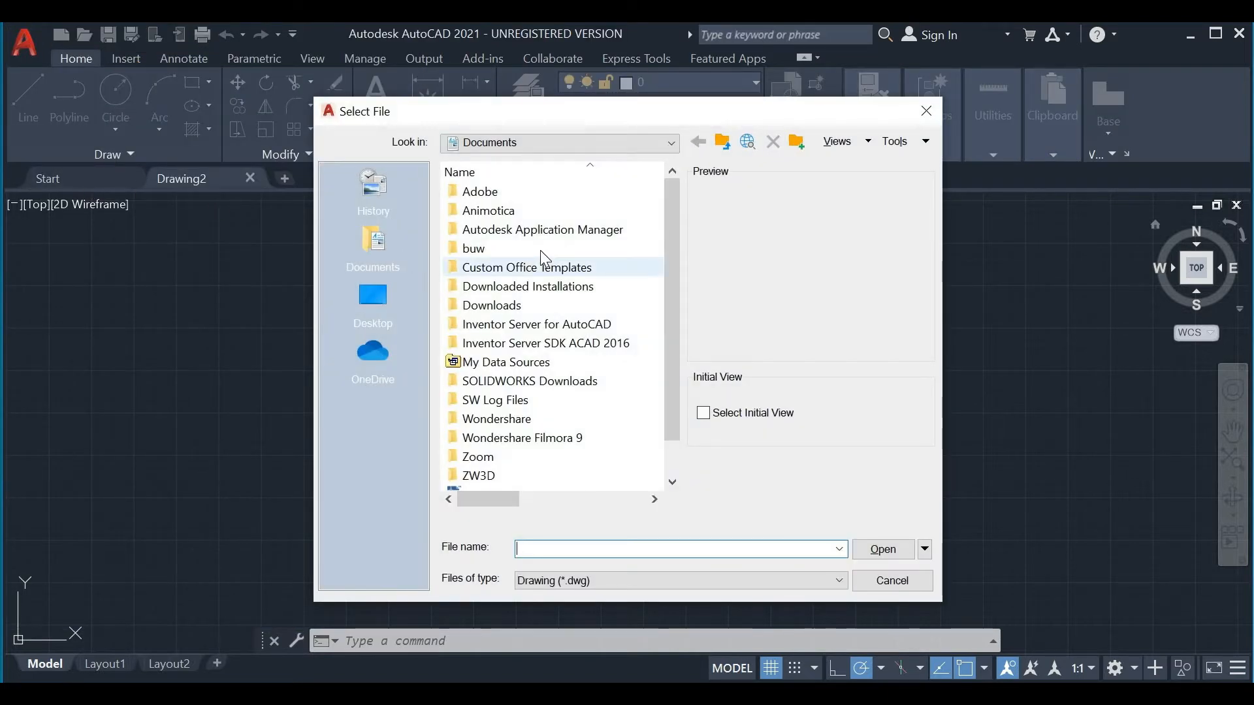
scroll(540, 249, "down", 1)
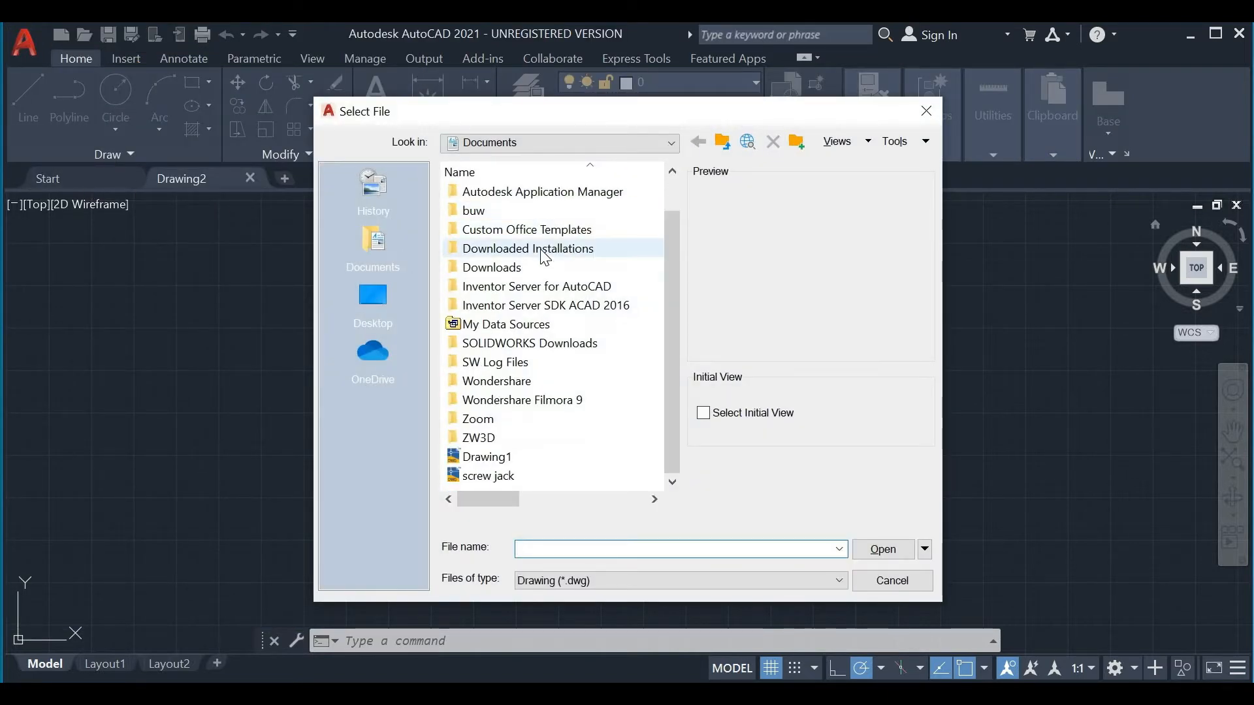
left_click(509, 464)
left_click(506, 478)
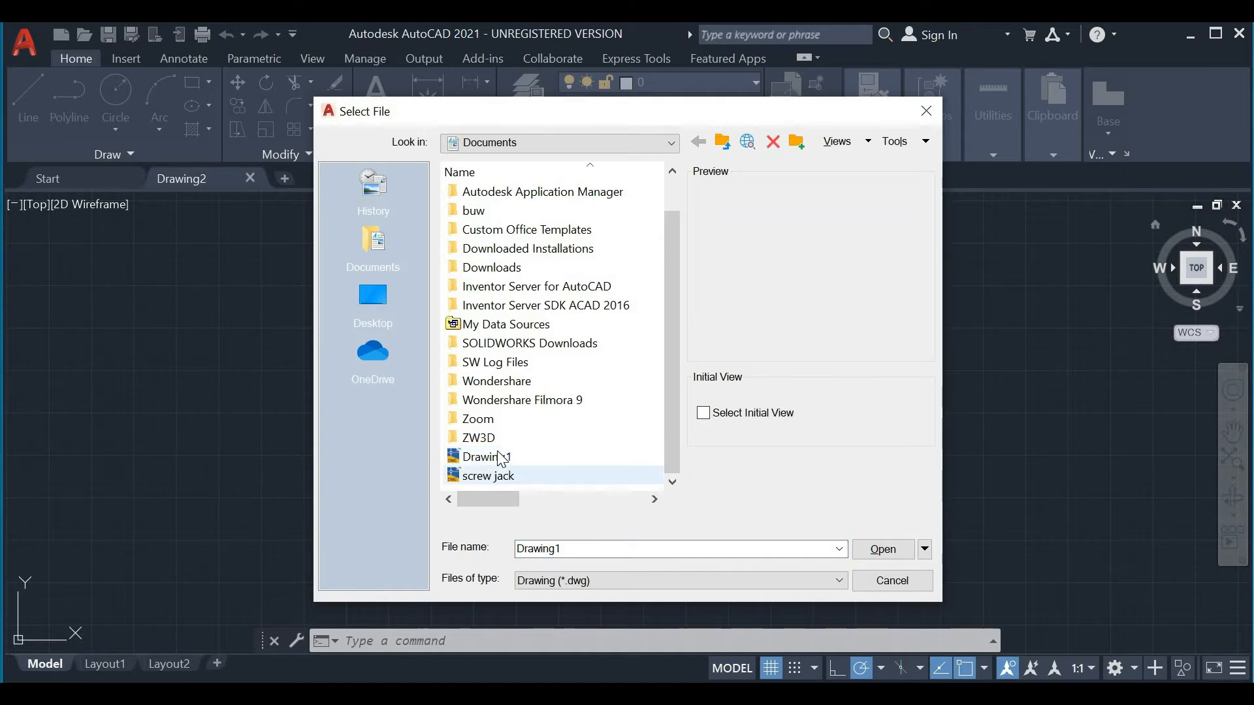
left_click(499, 456)
left_click(879, 555)
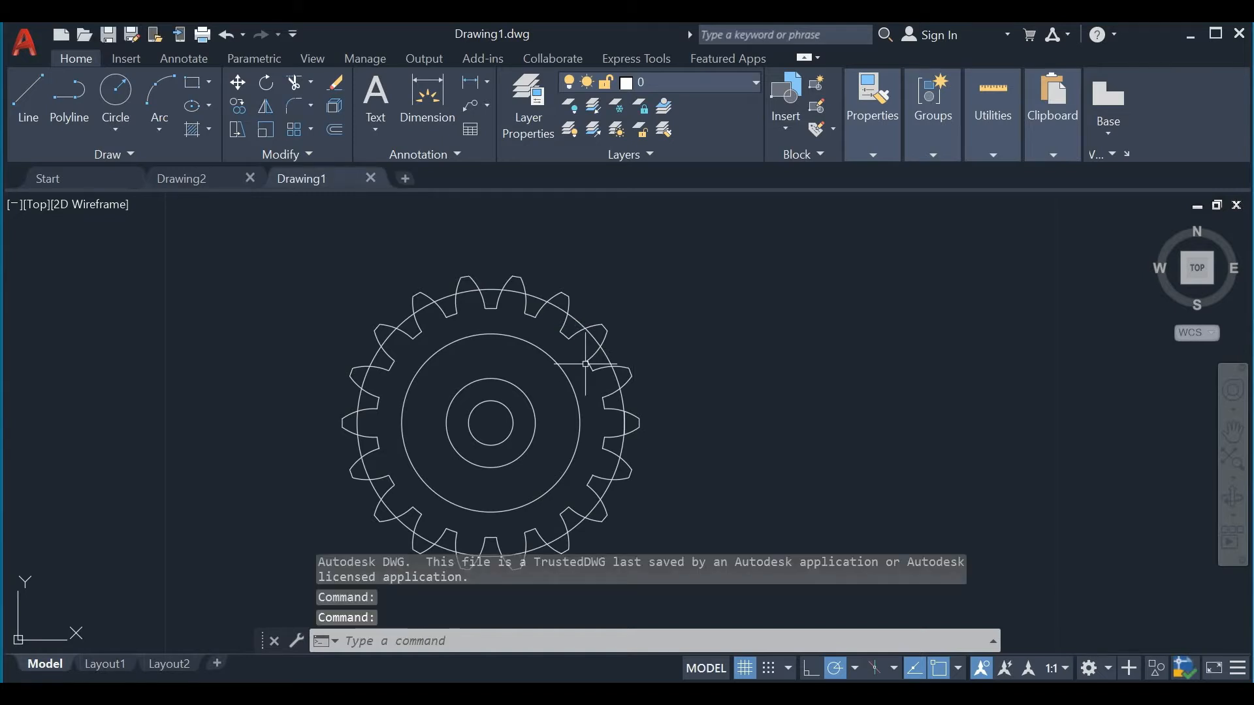
Save the gear drawing under its existing file name
left_click(26, 45)
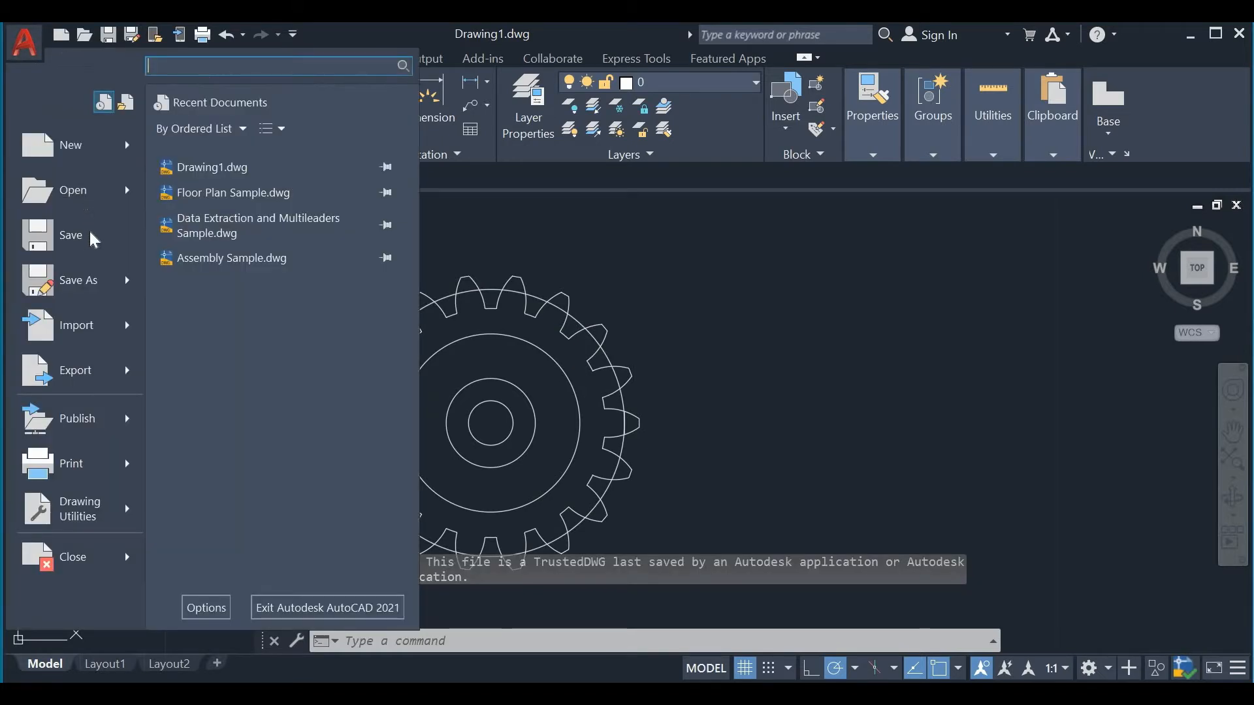
left_click(562, 269)
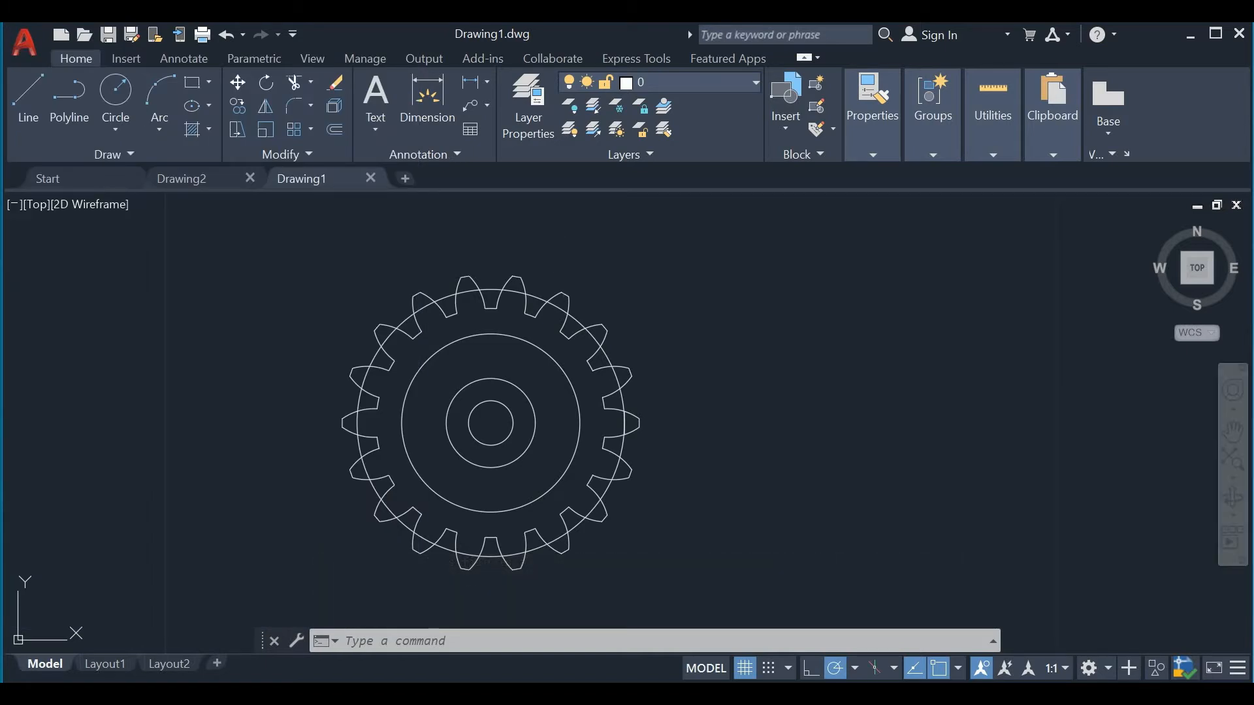
key("ctrl+s")
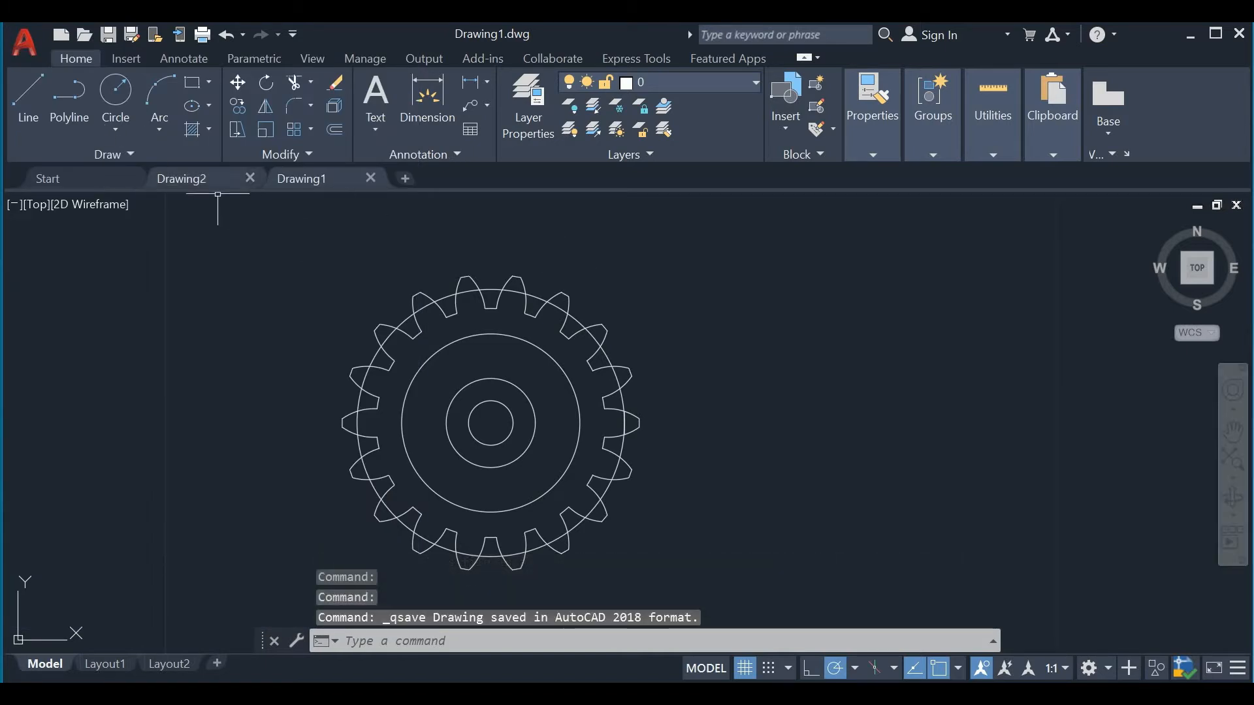
Erase the large outer circle that passes through the gear's teeth
left_click(447, 293)
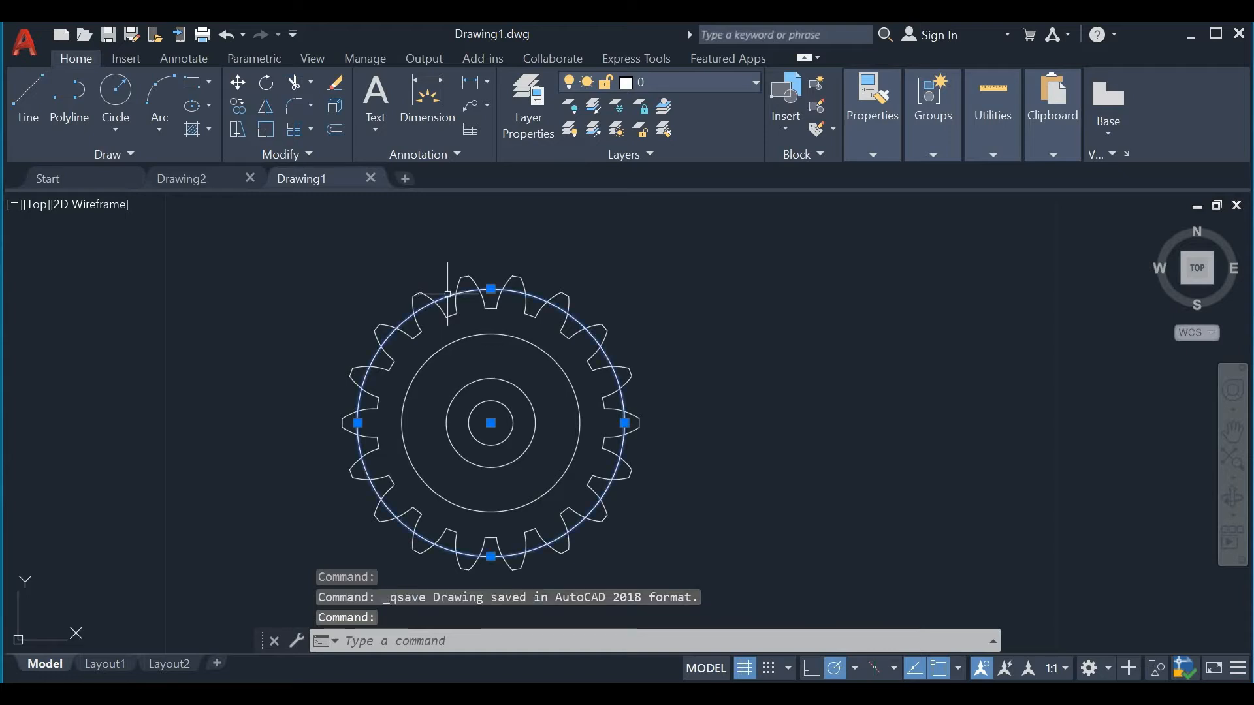
key("Delete")
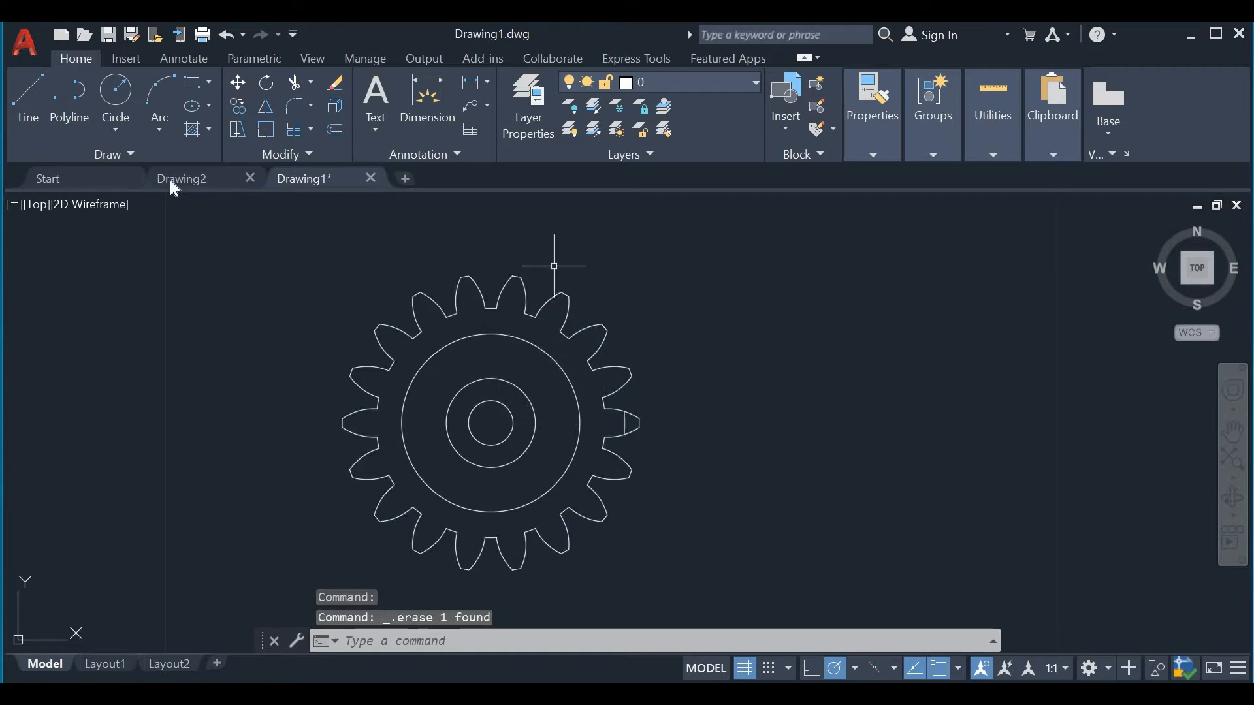
Save the modified gear drawing as a separate file named Drawing2 in the Documents folder
left_click(25, 43)
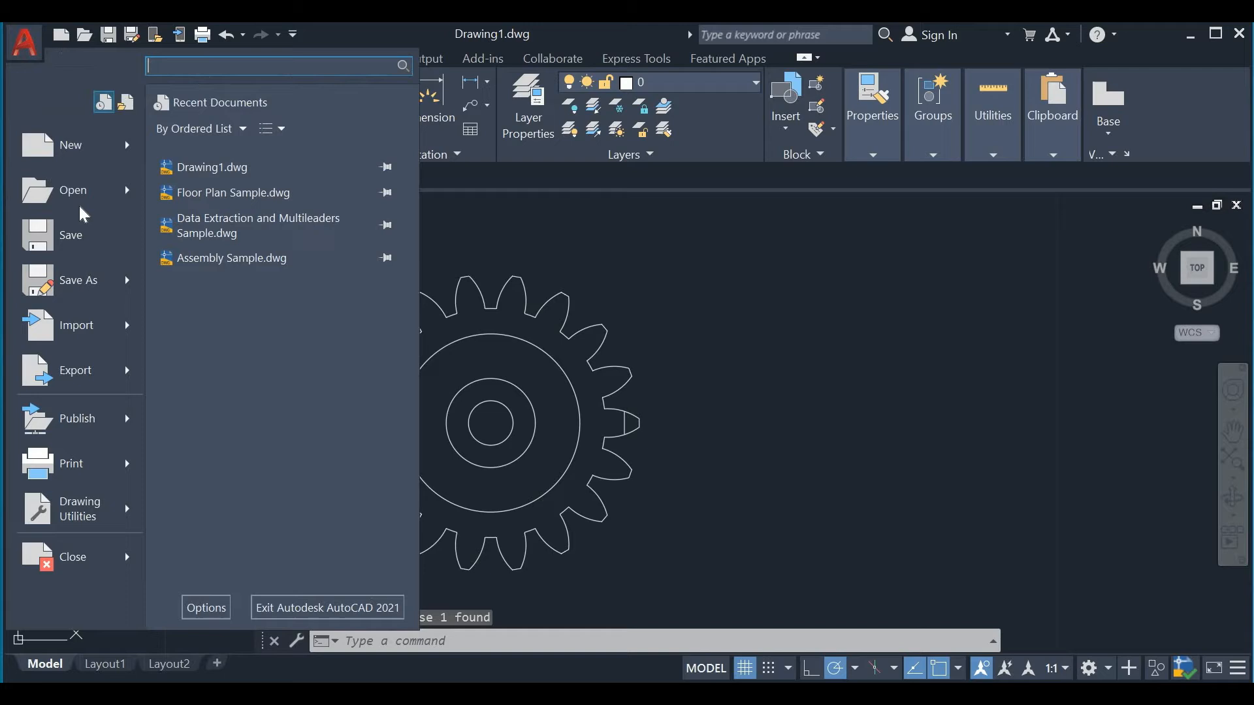
left_click(98, 287)
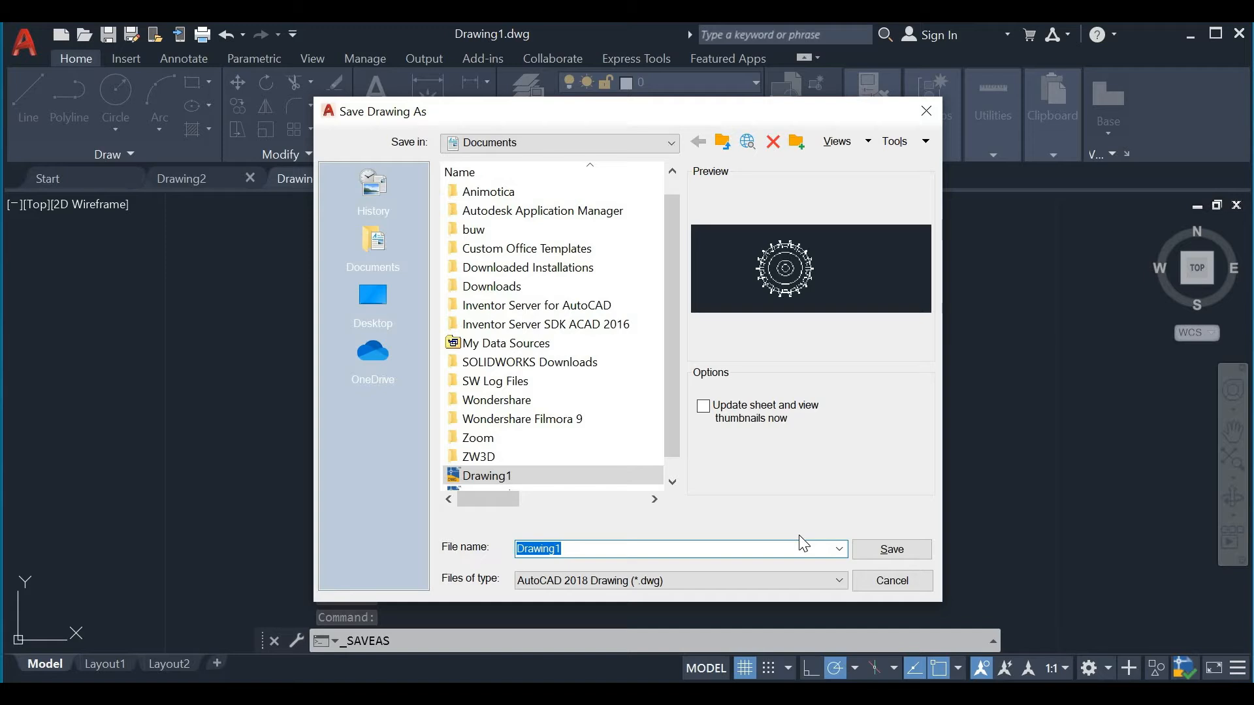
key("Left")
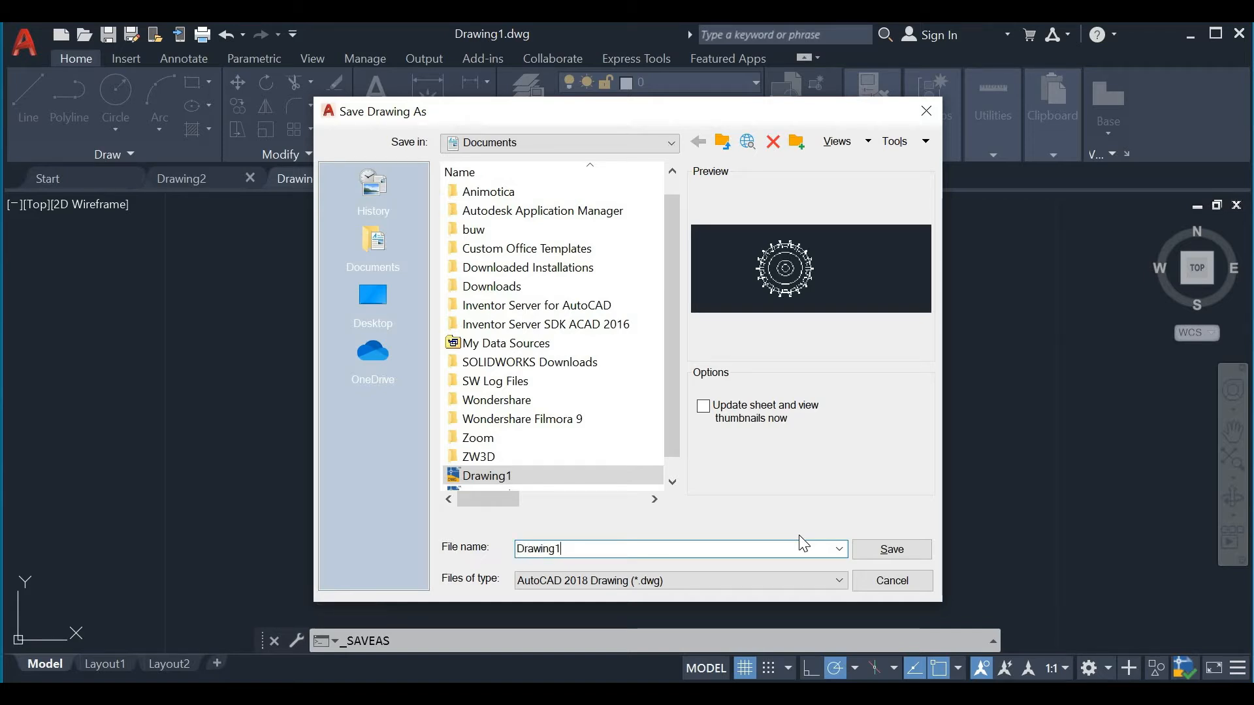
key("Return")
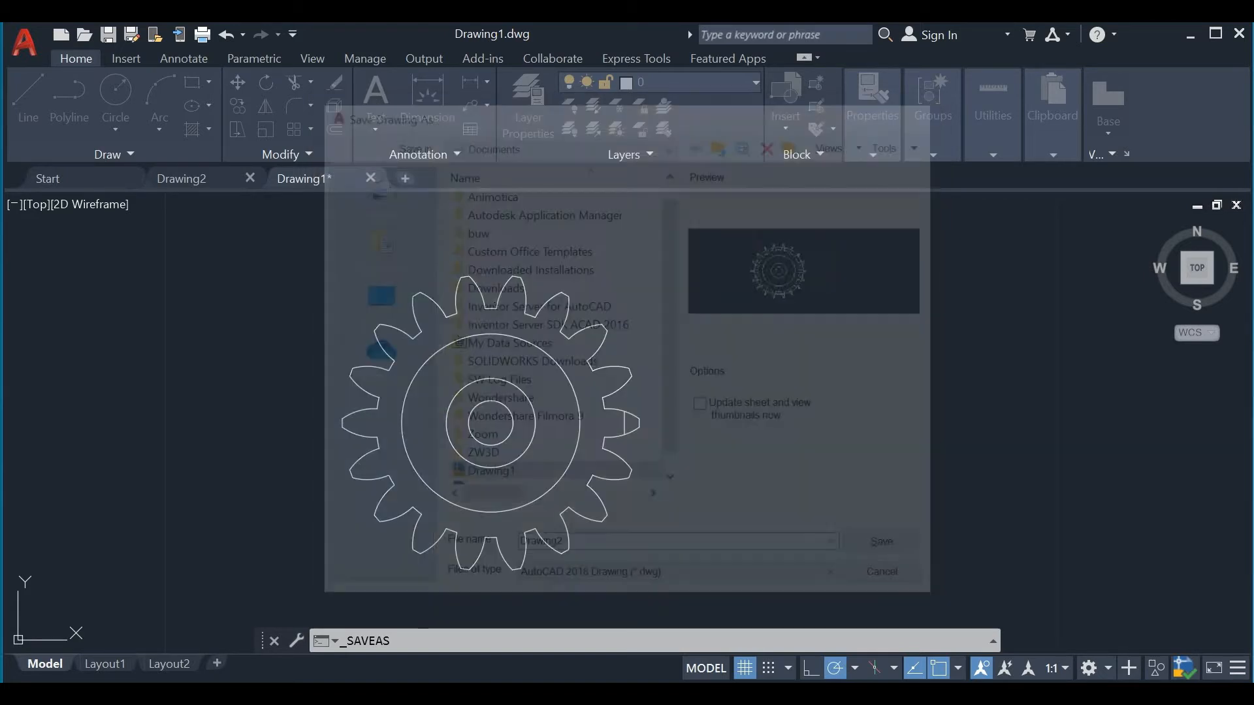
Open Drawing2 from the Documents folder as a read-only copy
left_click(26, 51)
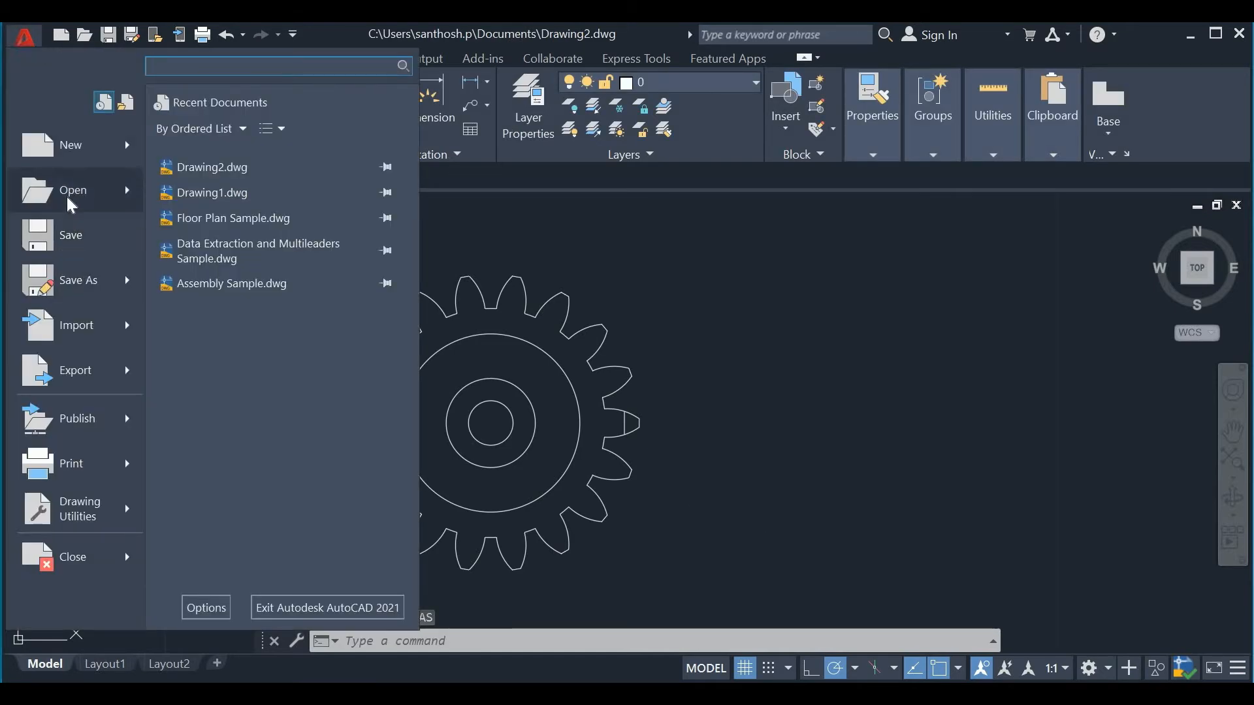
left_click(69, 201)
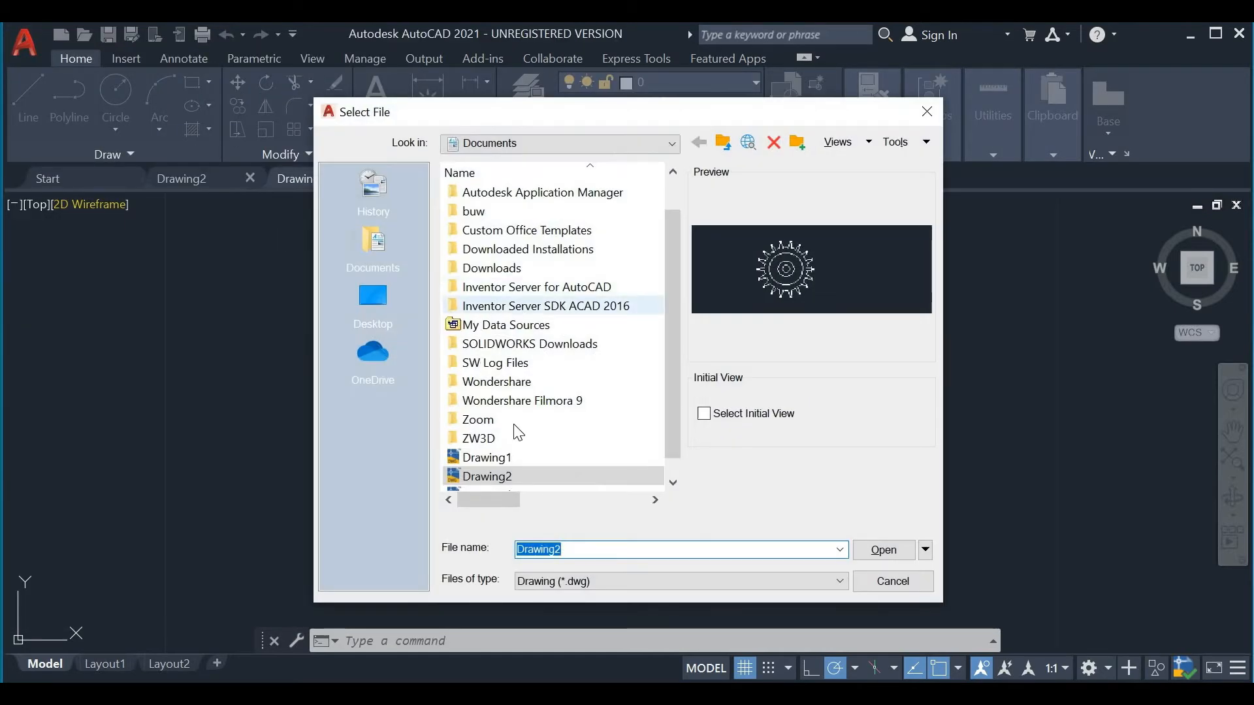
scroll(512, 431, "down", 1)
left_click(581, 437)
left_click(566, 441)
left_click(573, 465)
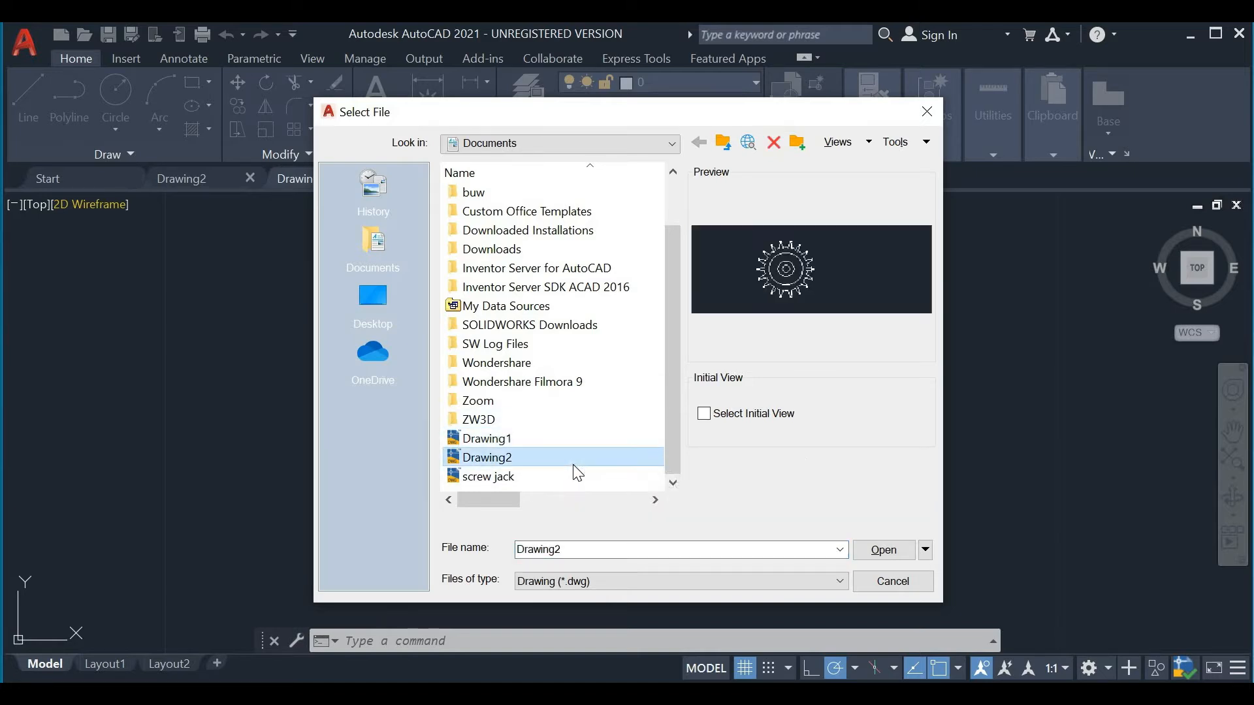
left_click(898, 551)
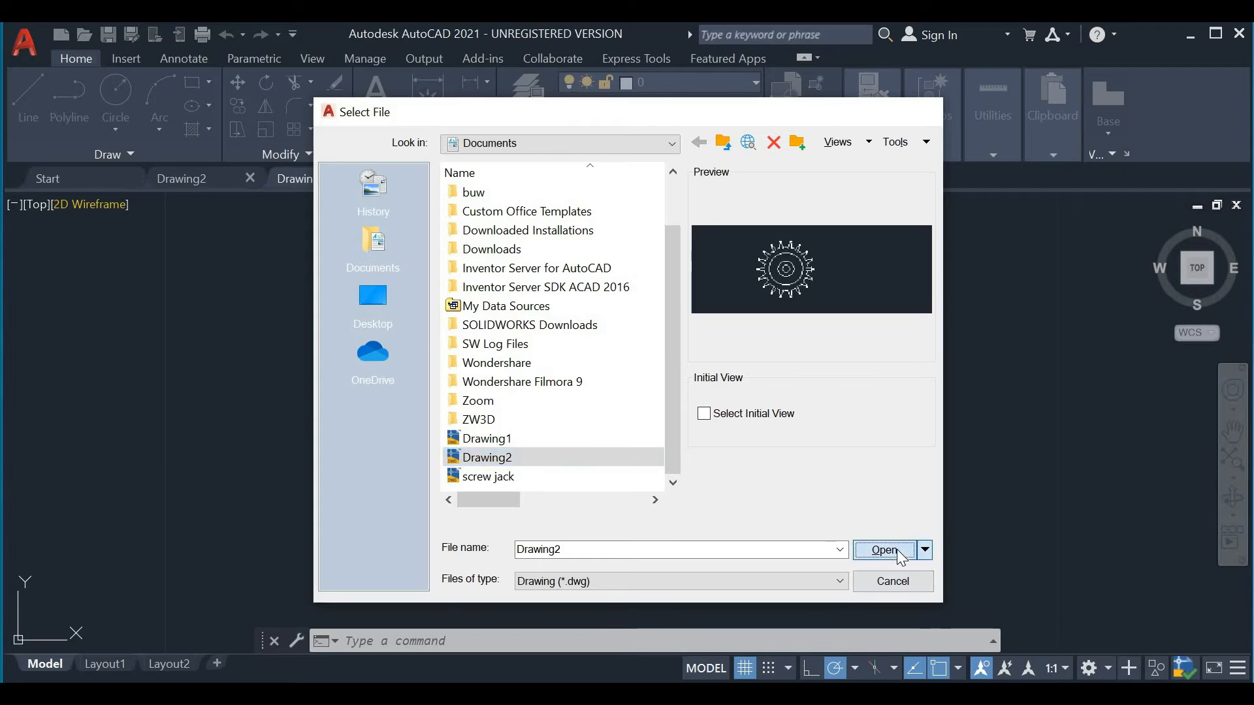
left_click(711, 421)
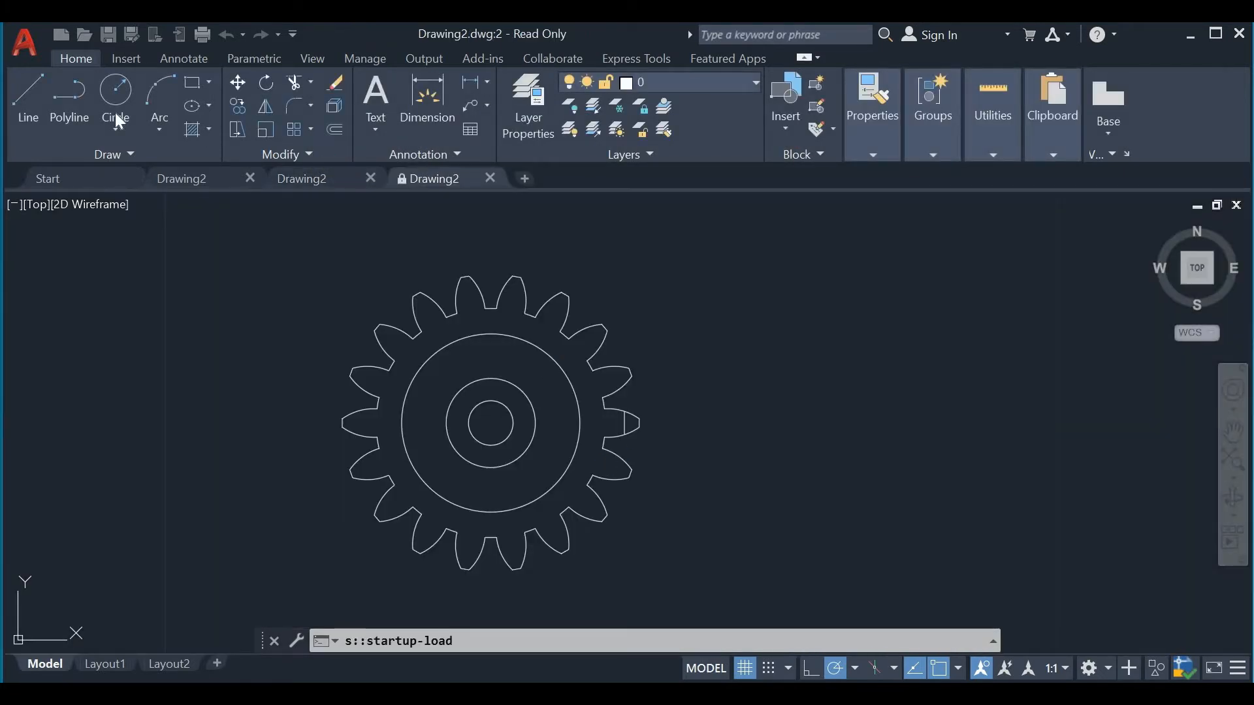
Review the file import, publish and print options, and look over the insert tools before returning to the drawing tools
left_click(30, 37)
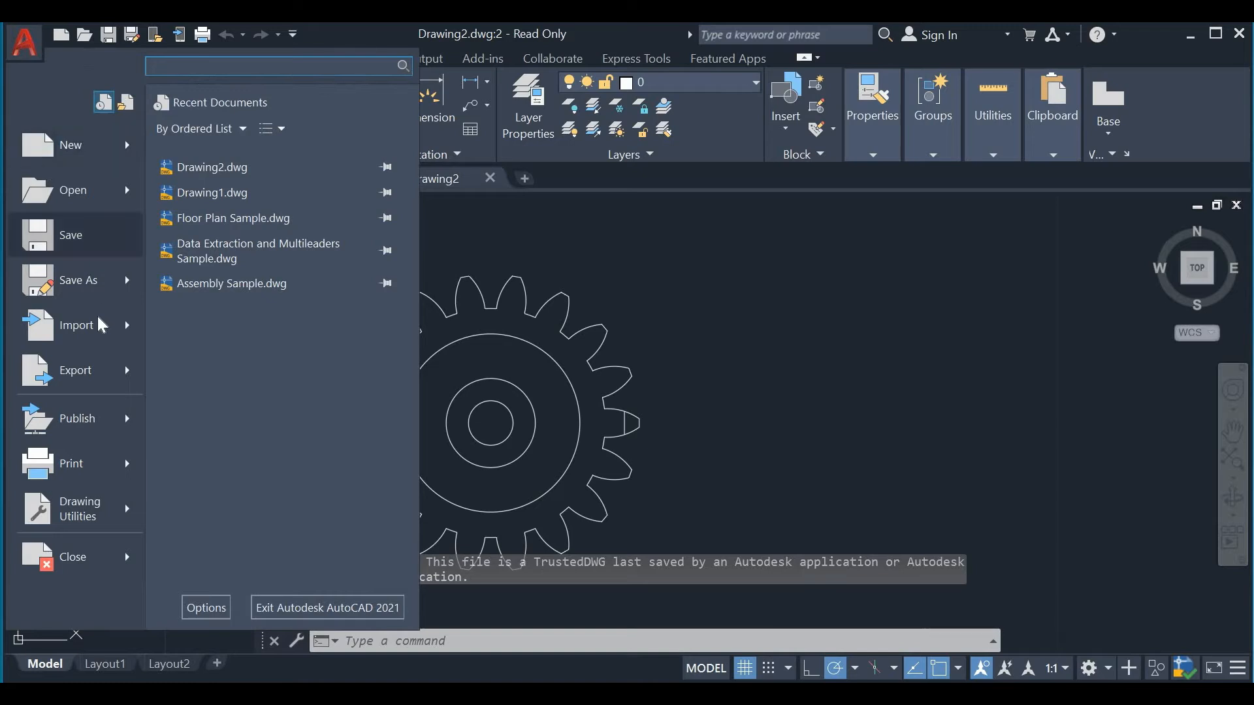
mouse_move(98, 323)
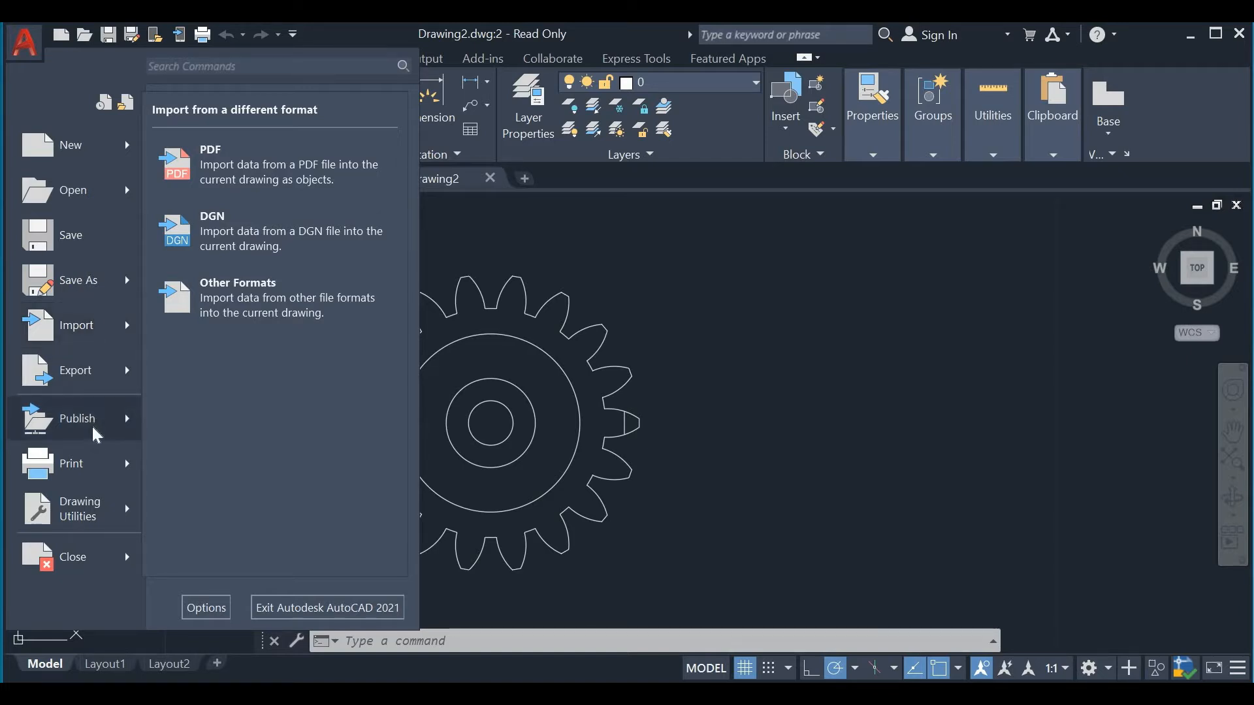
mouse_move(101, 472)
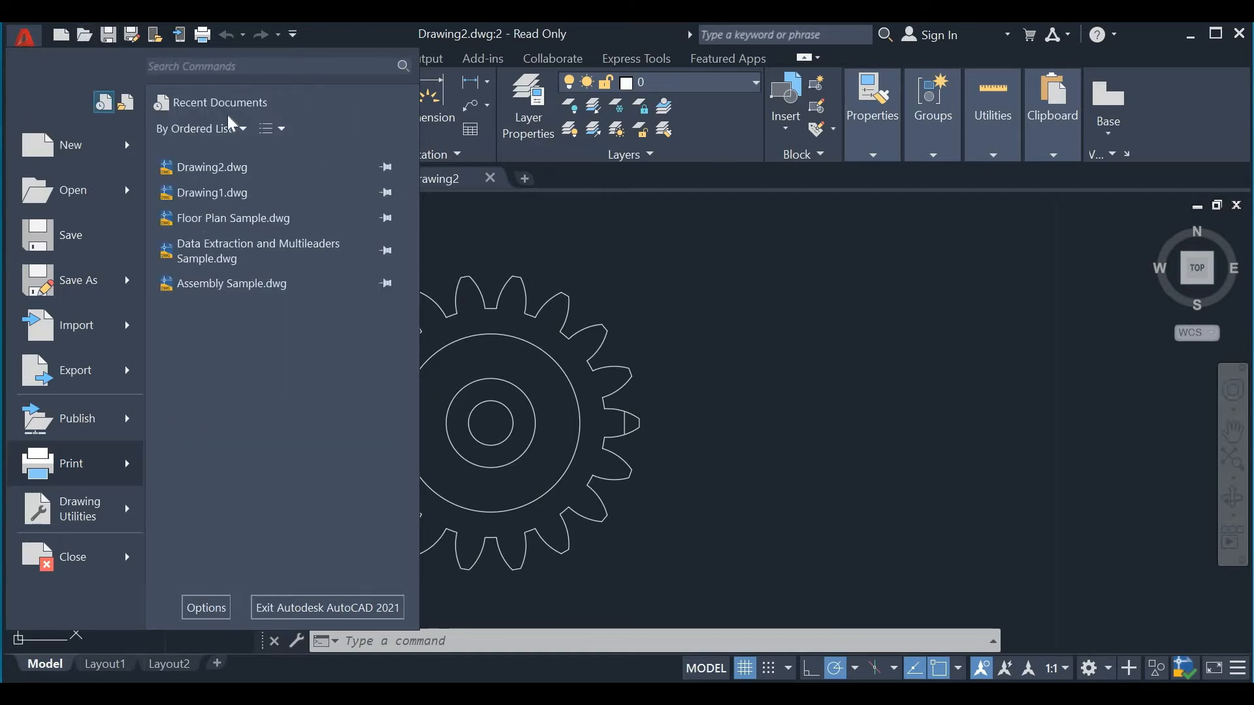
key("Escape")
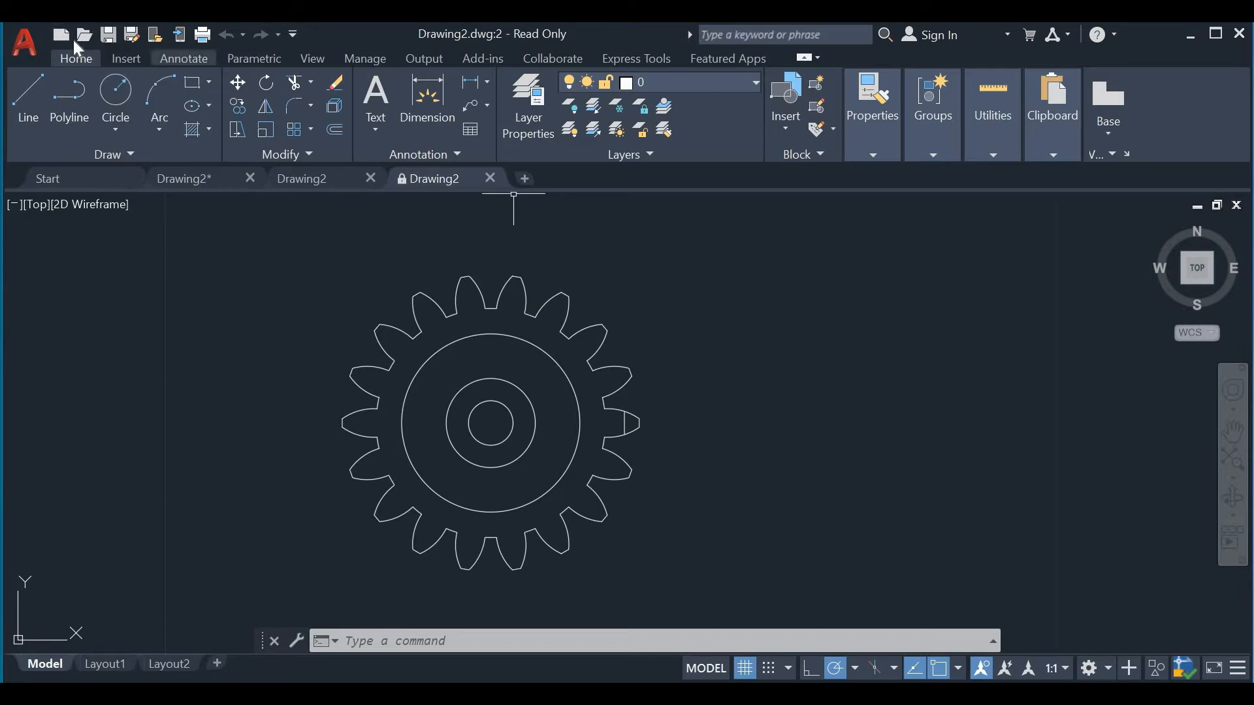
left_click(36, 39)
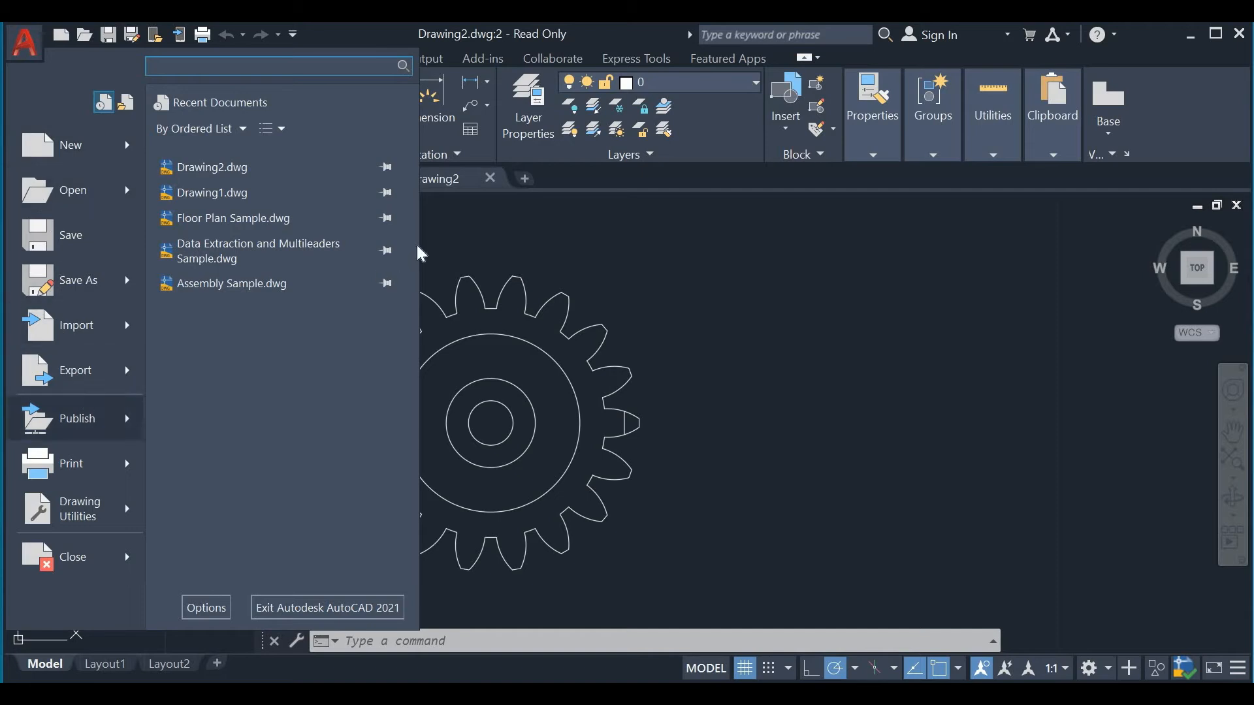
left_click(431, 213)
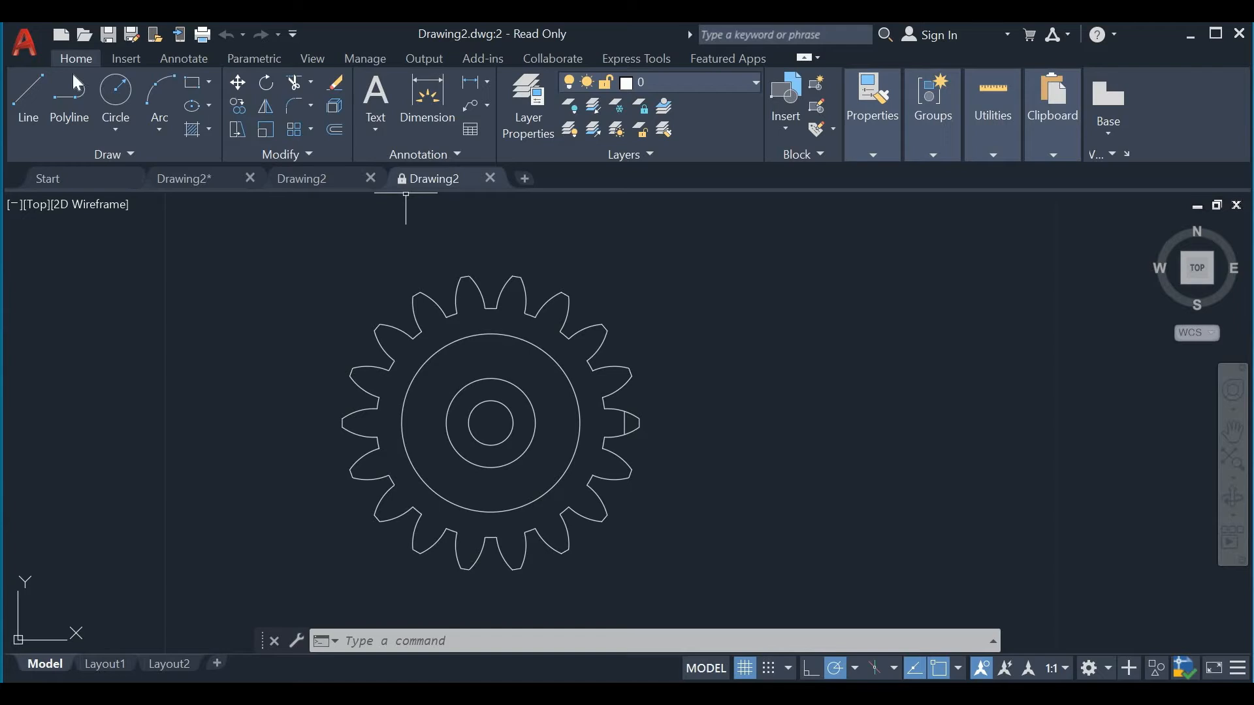
scroll(212, 60, "down", 3)
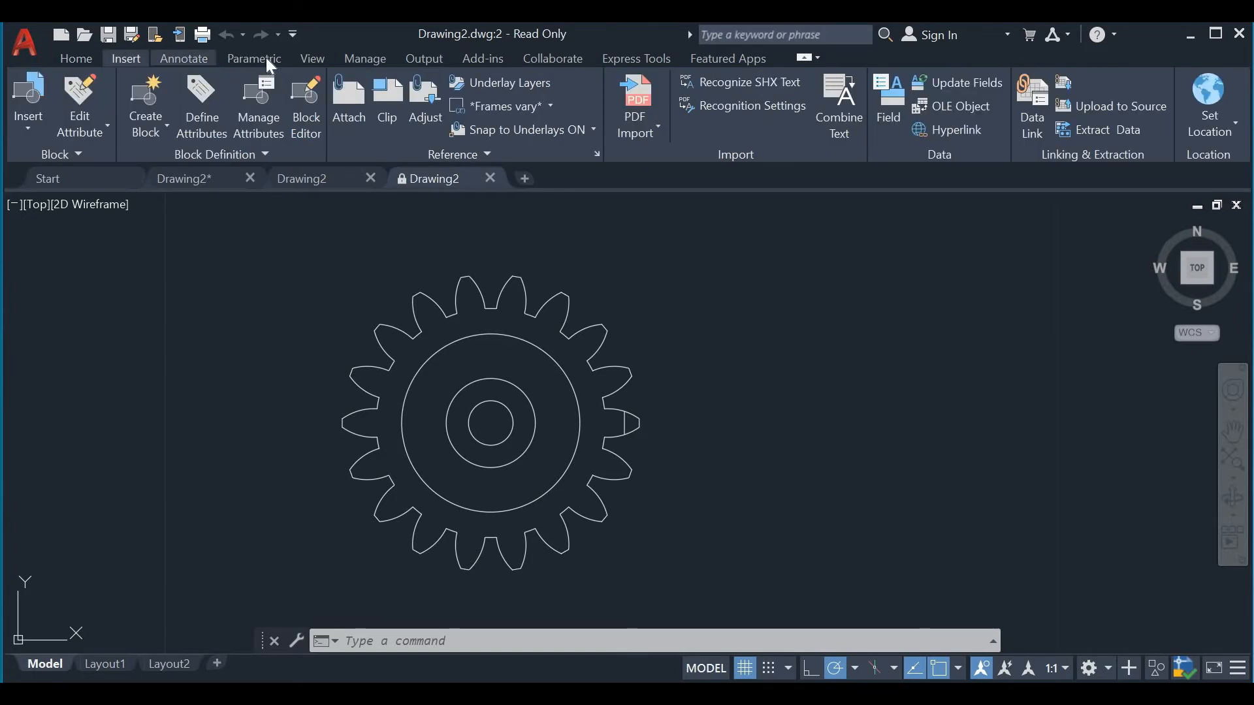
left_click(76, 58)
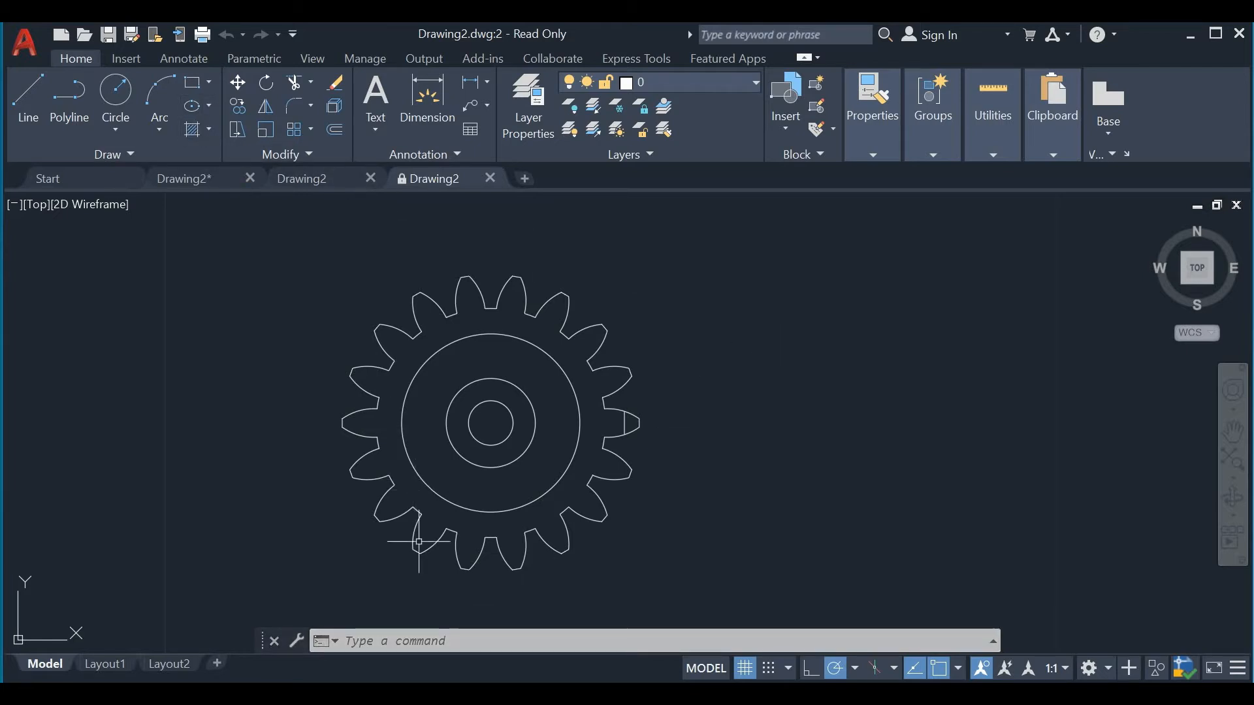
Draw a circle of radius 25 centred in the empty space just right of the gear
left_click(436, 642)
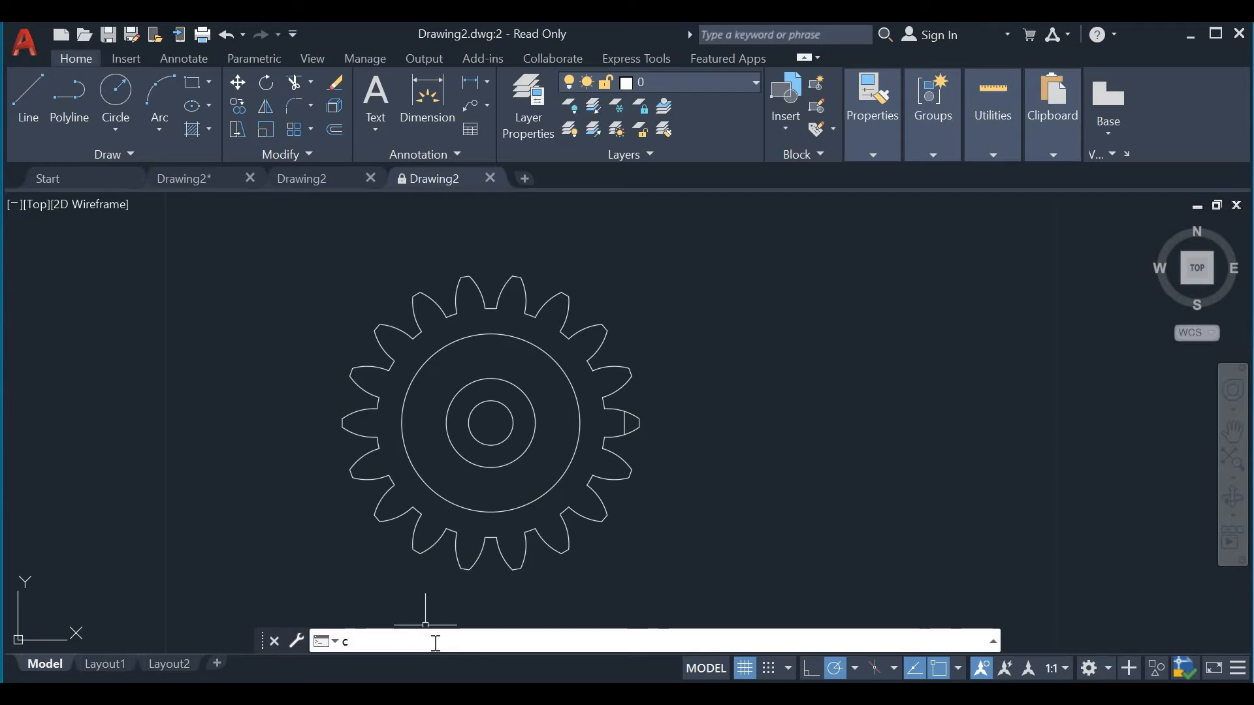
type("i")
key("Return")
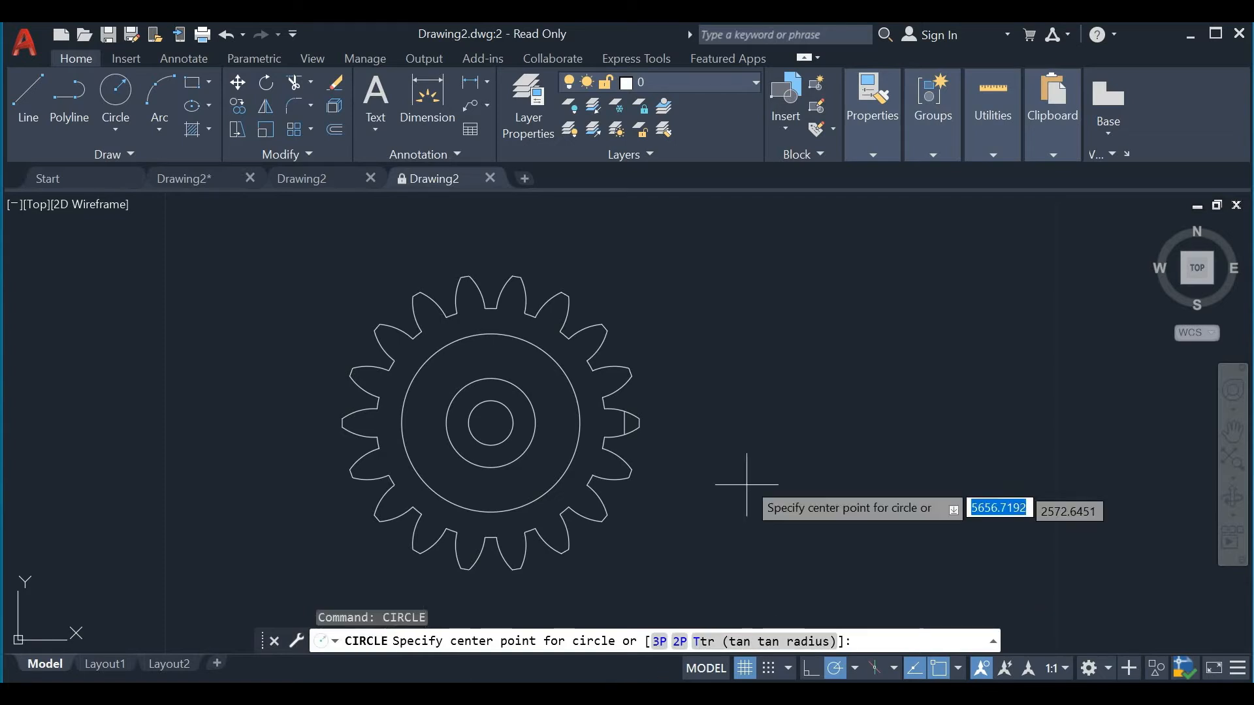
left_click(771, 390)
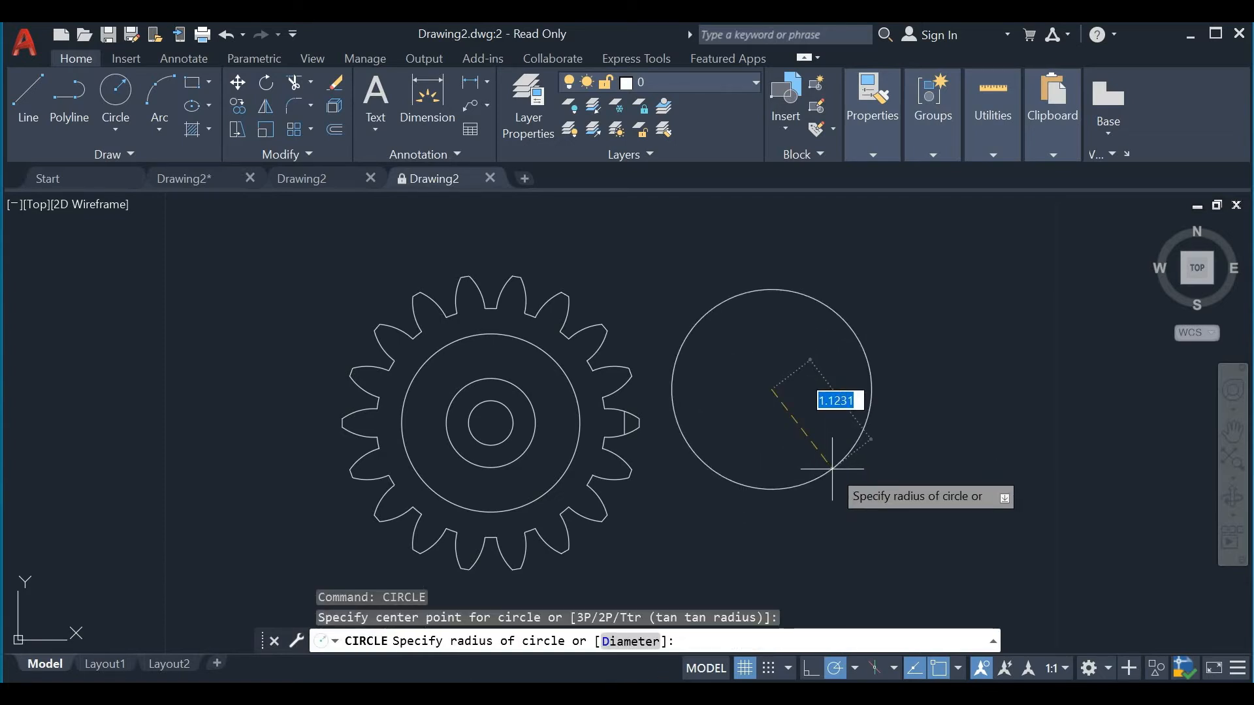
type("25")
key("Return")
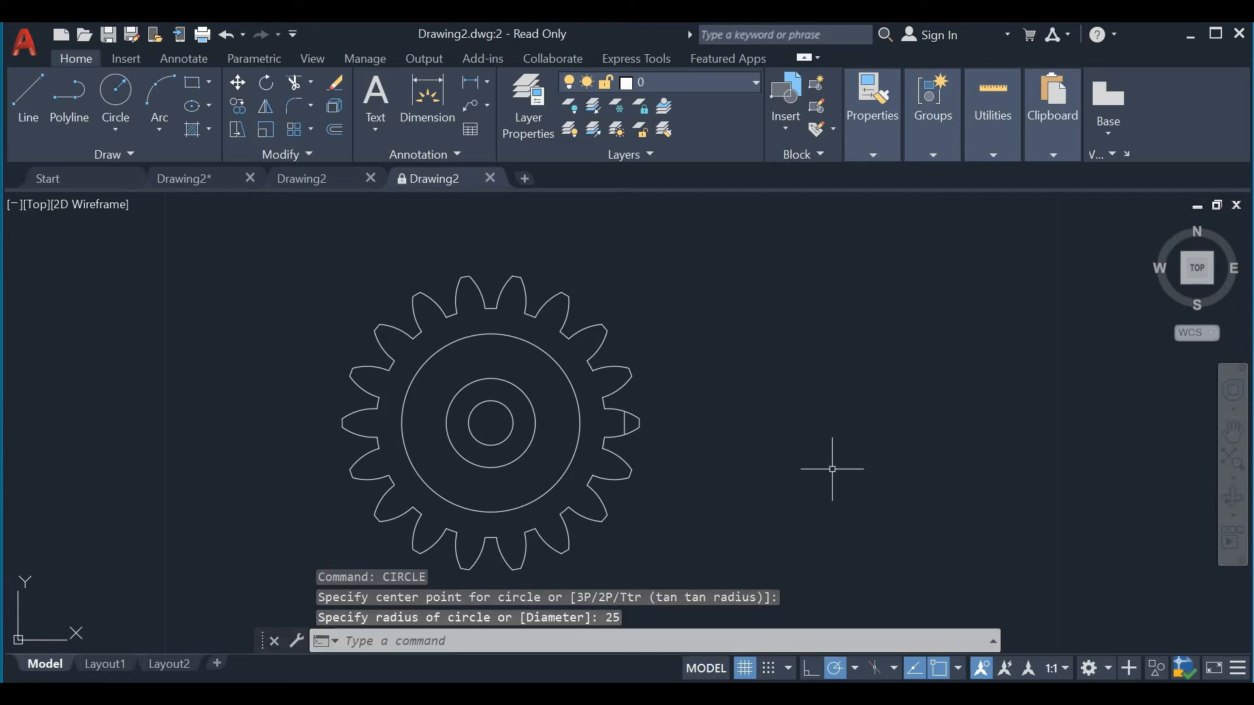
scroll(833, 469, "up", 3)
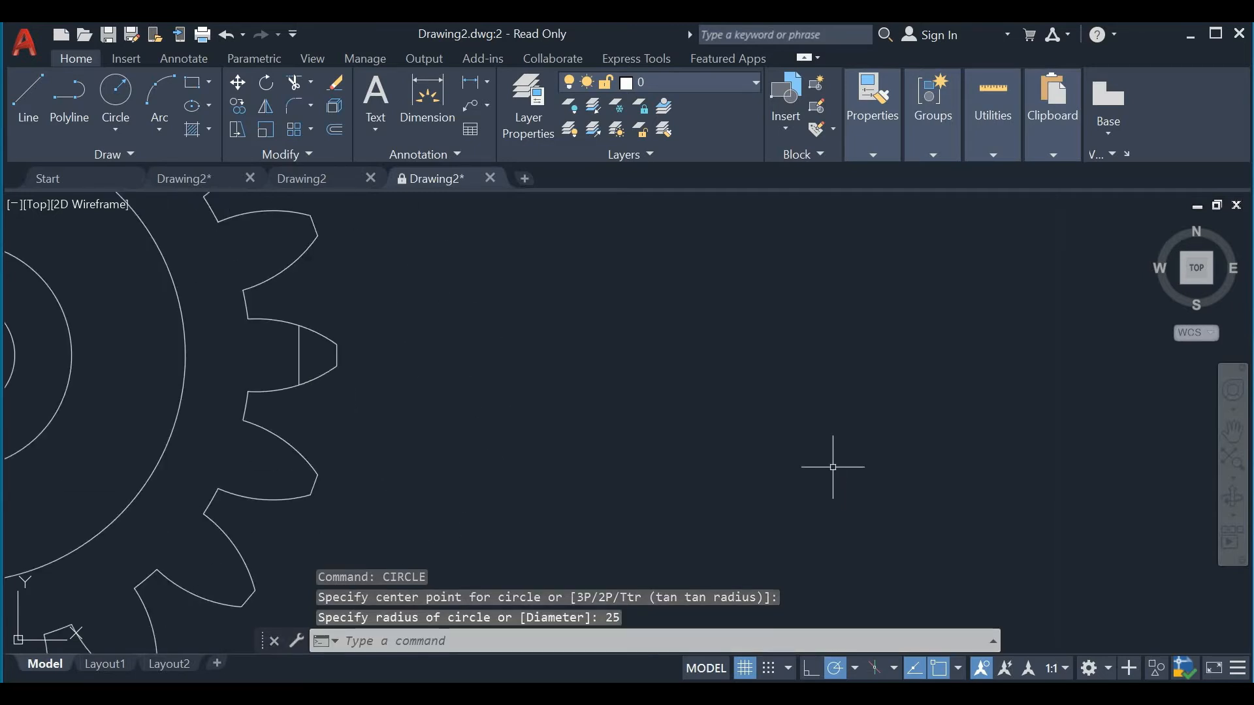
scroll(833, 466, "down", 10)
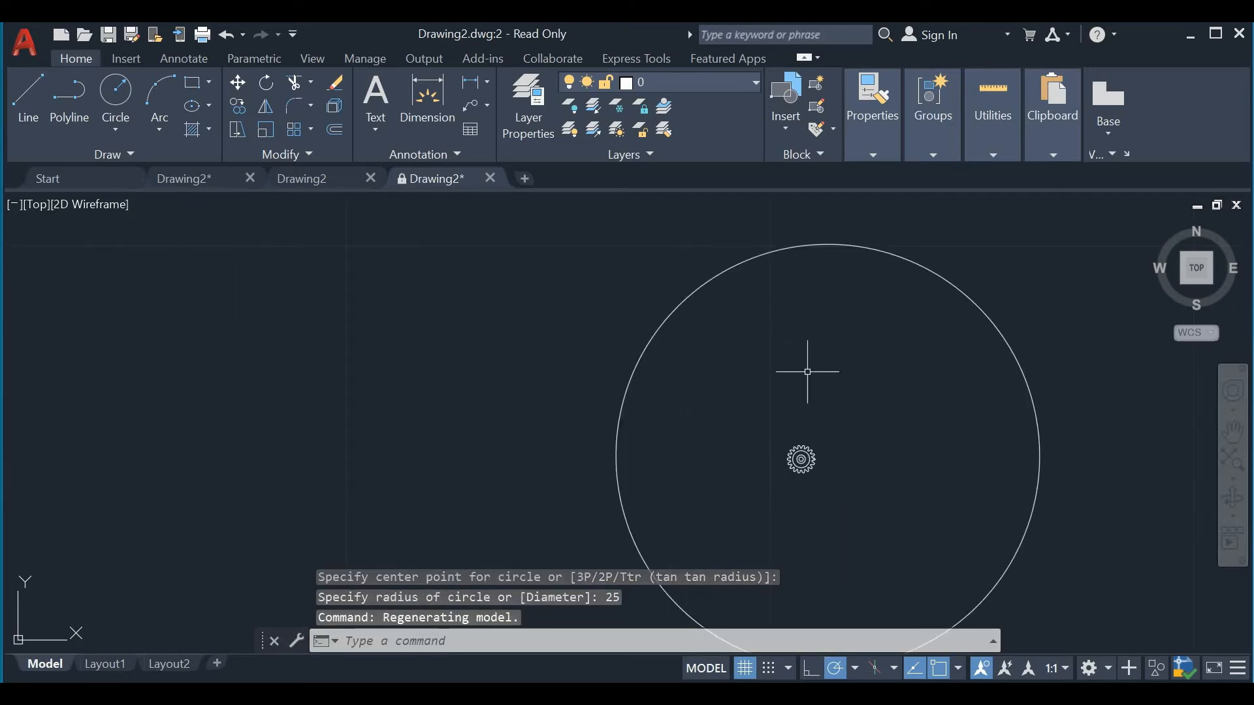
Undo the last zoom changes in the read-only Drawing2, and start a new blank drawing alongside the open ones
key("ctrl+z")
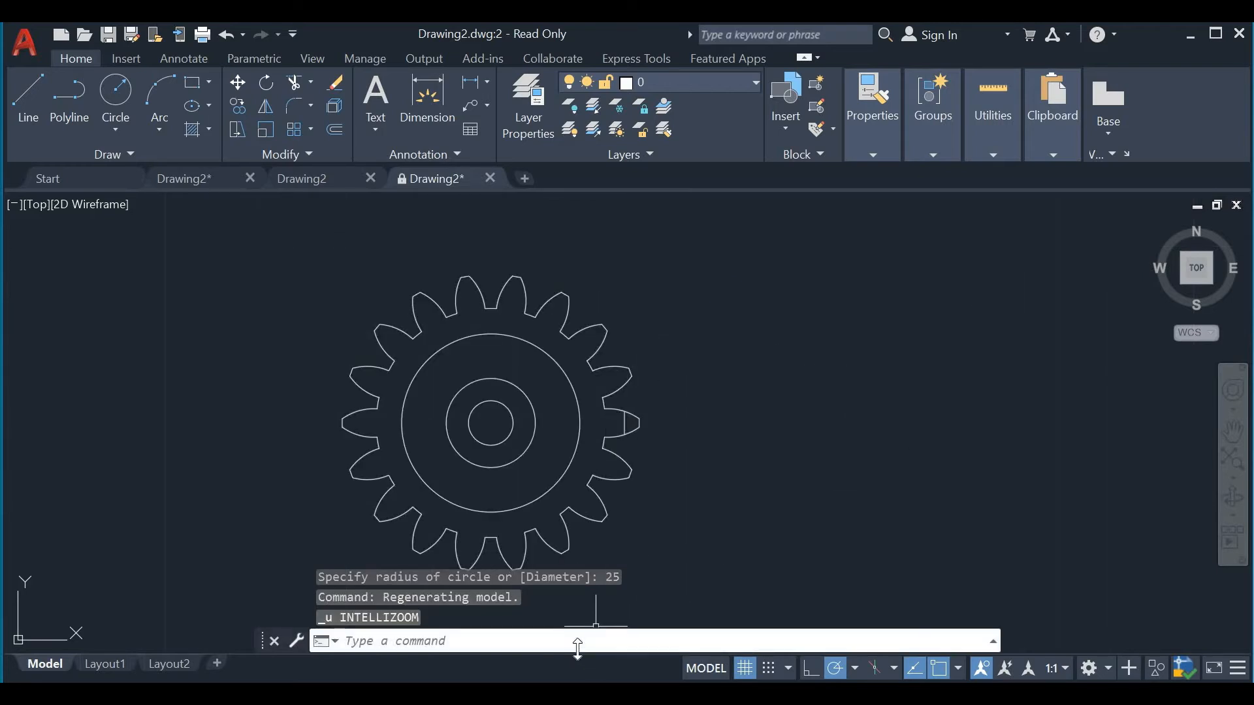
key("ctrl+z")
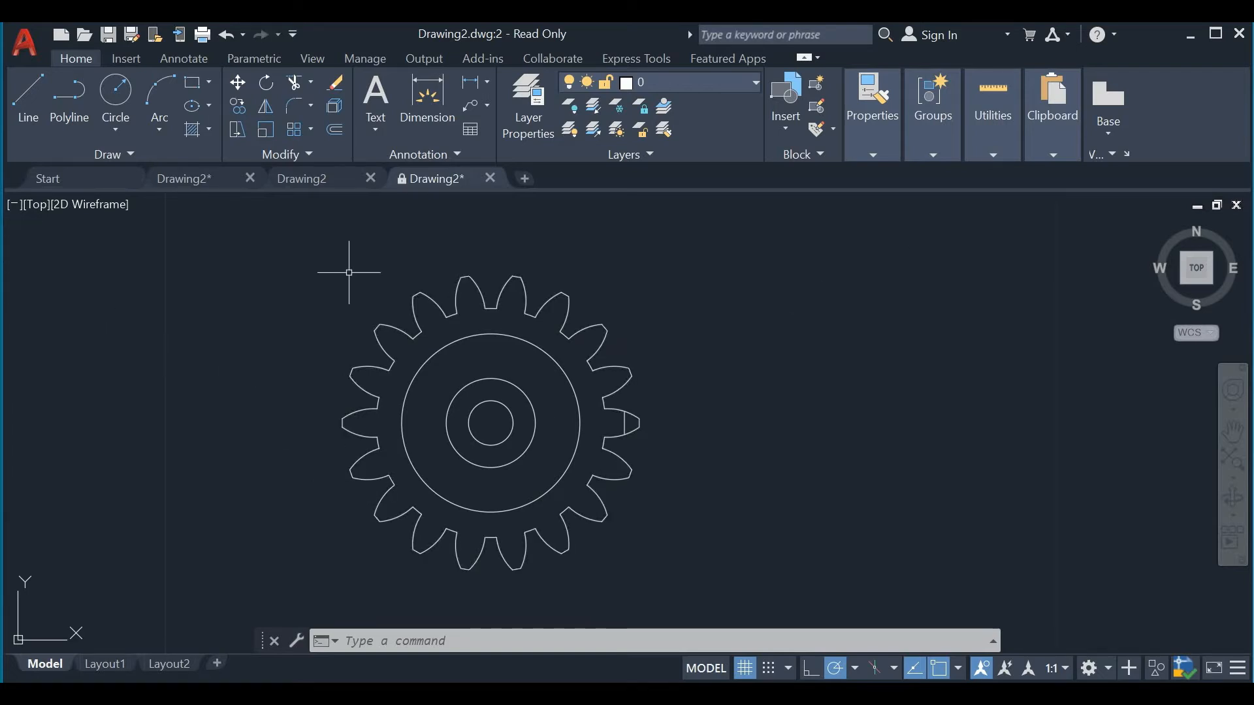
left_click(297, 177)
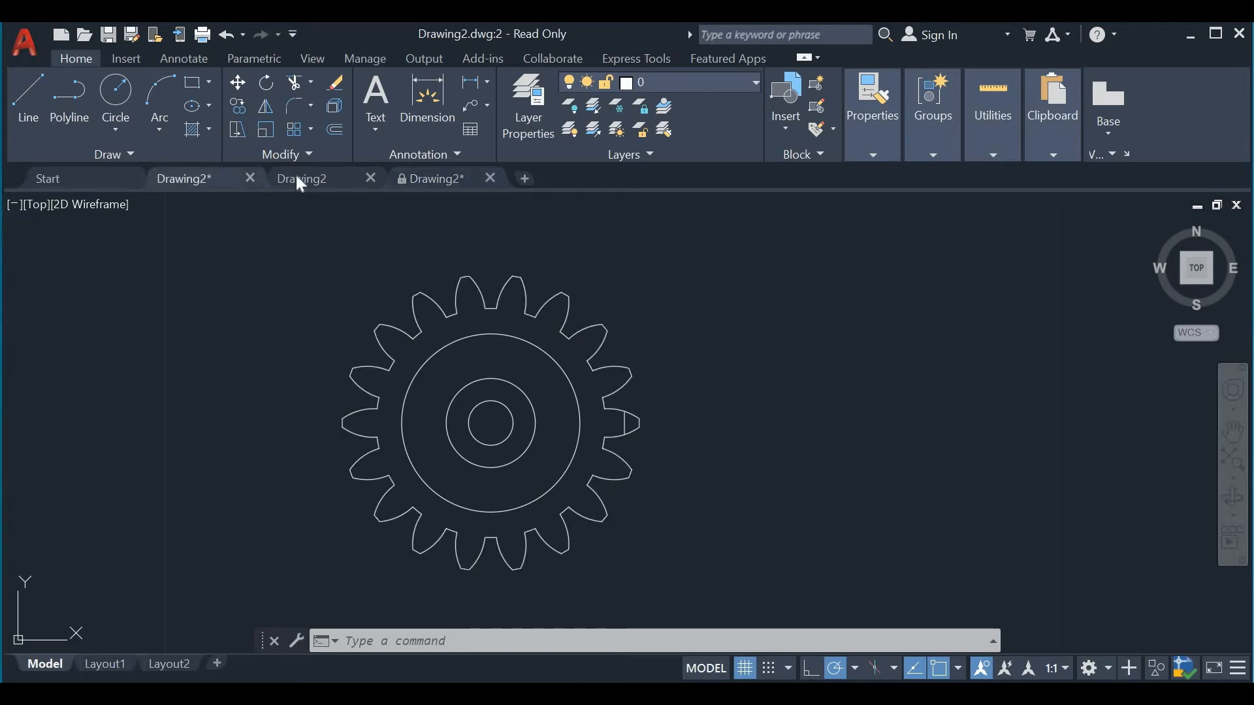
left_click(500, 183)
left_click(524, 178)
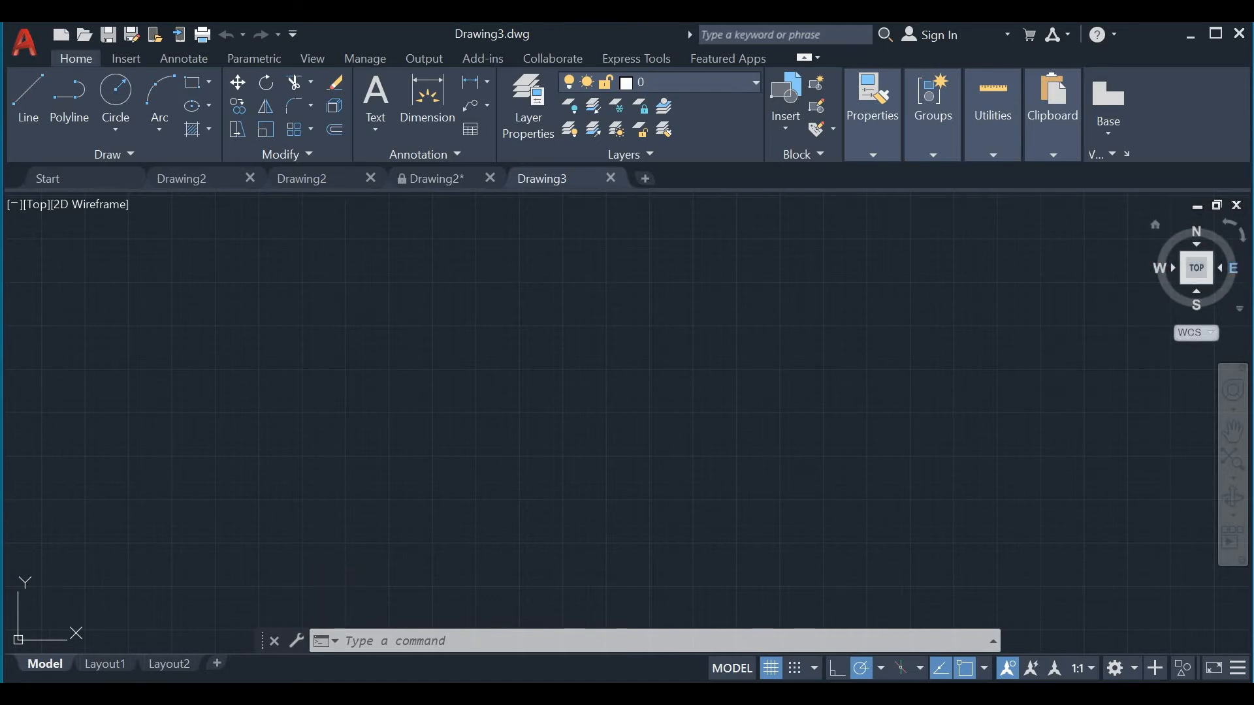
Return to the read-only Drawing2 and view the gear from the right, front, top and left using the ViewCube
left_click(447, 179)
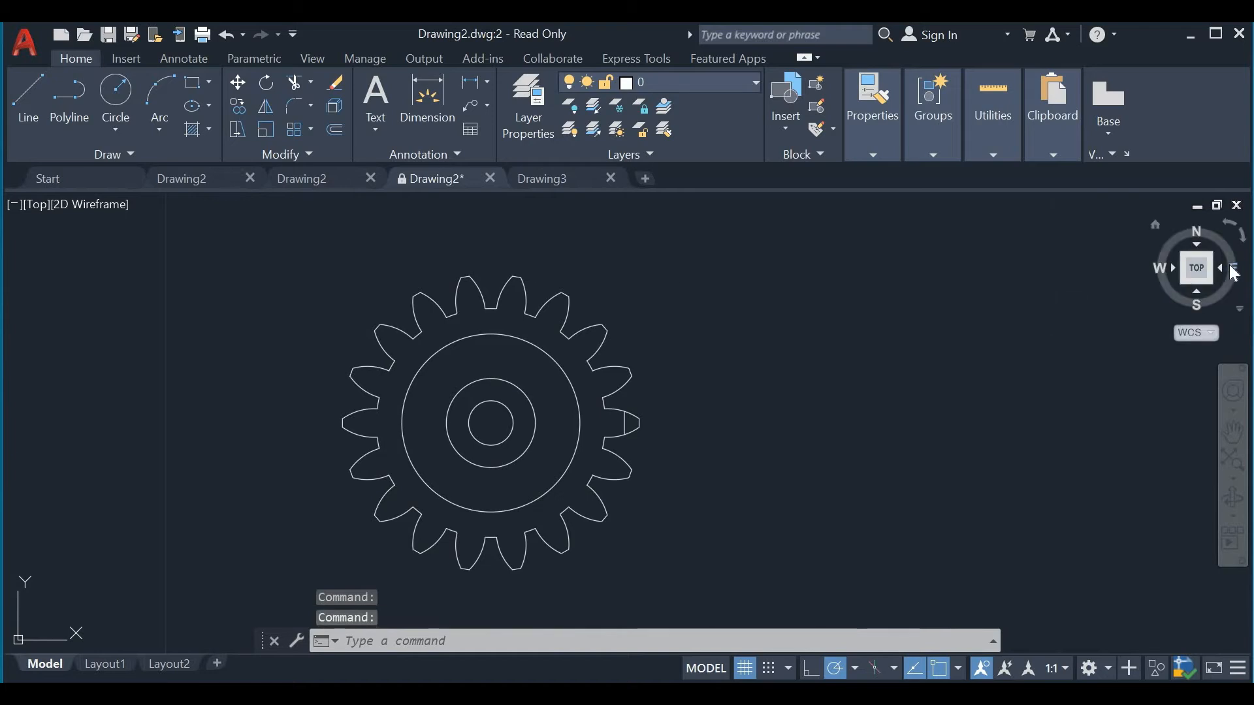
left_click(1199, 241)
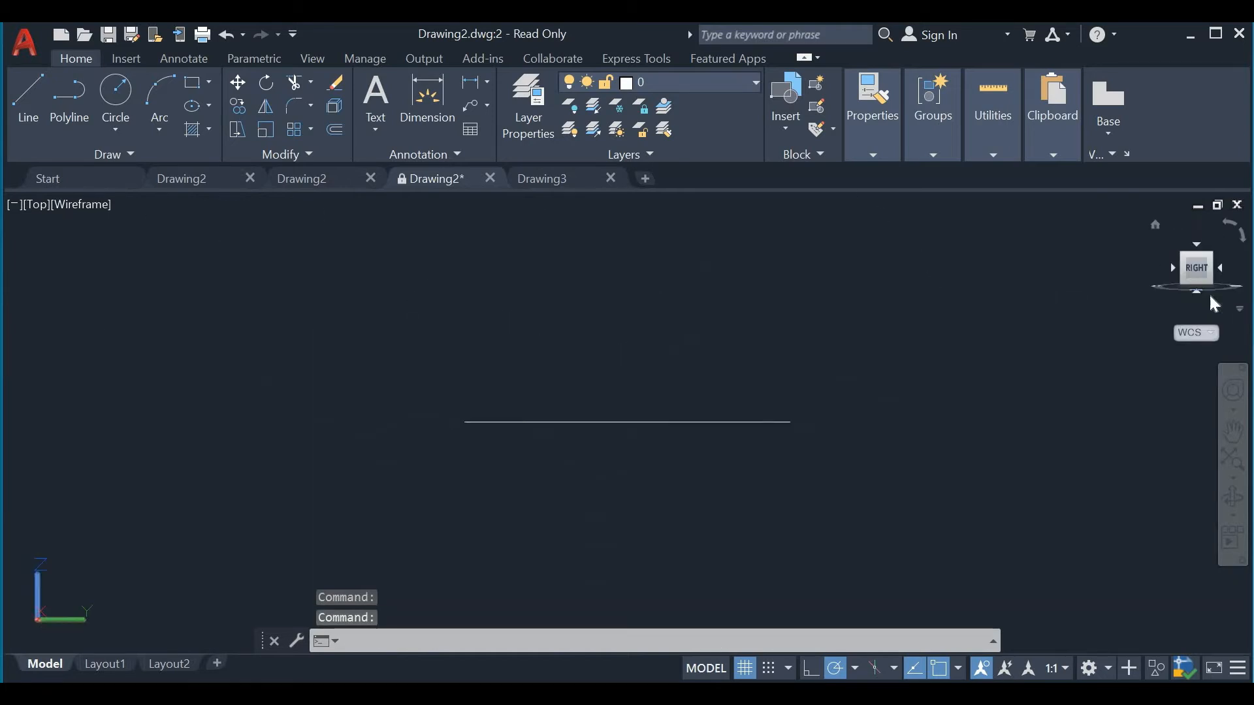
left_click(1195, 290)
left_click(1175, 267)
left_click(1198, 250)
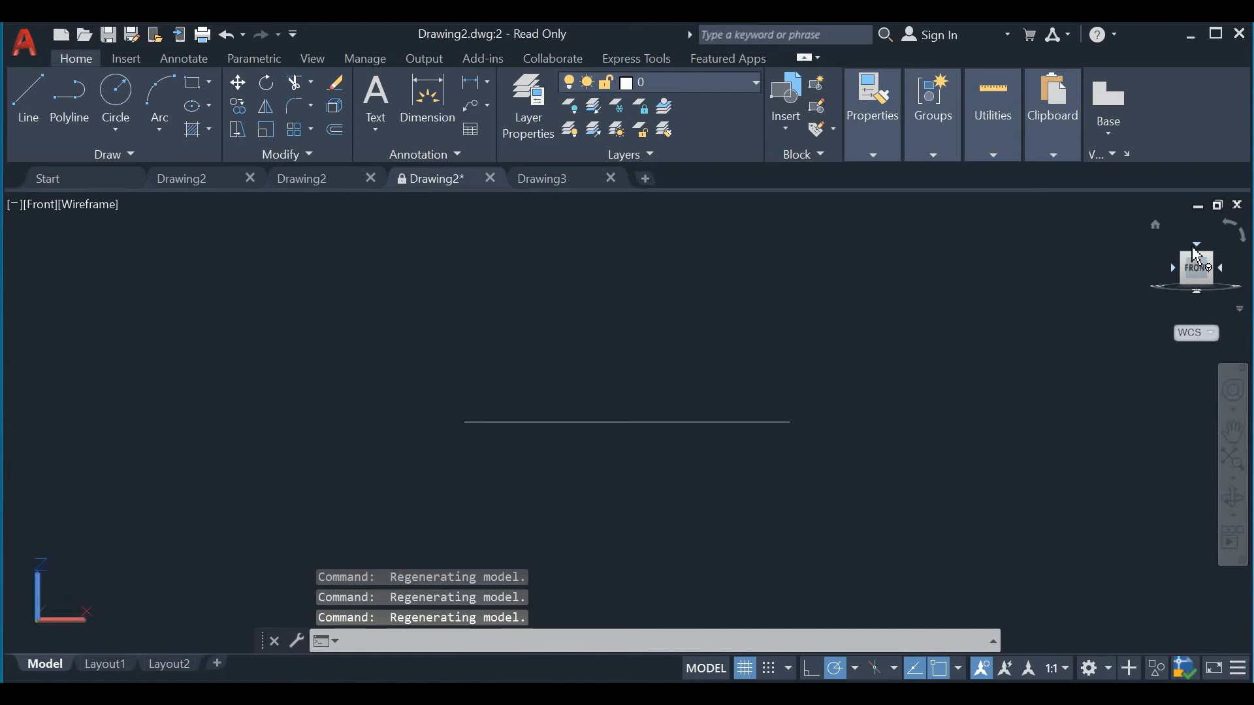
left_click(1176, 269)
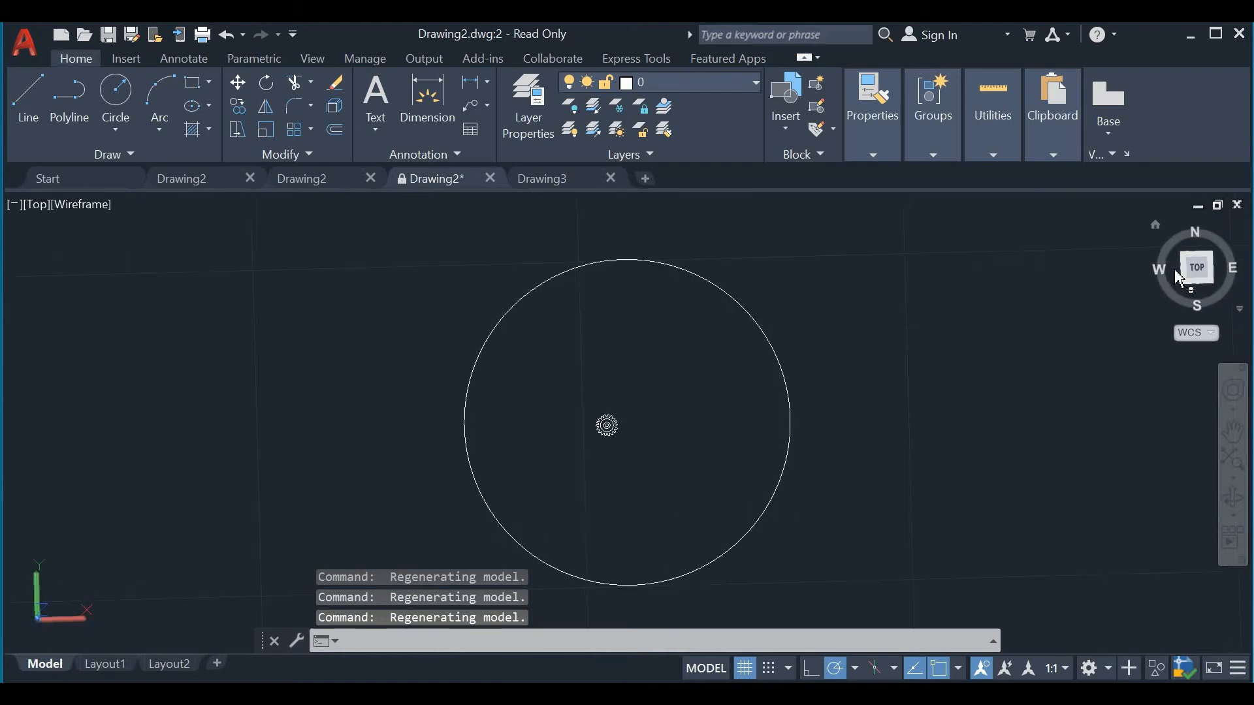
left_click(1201, 297)
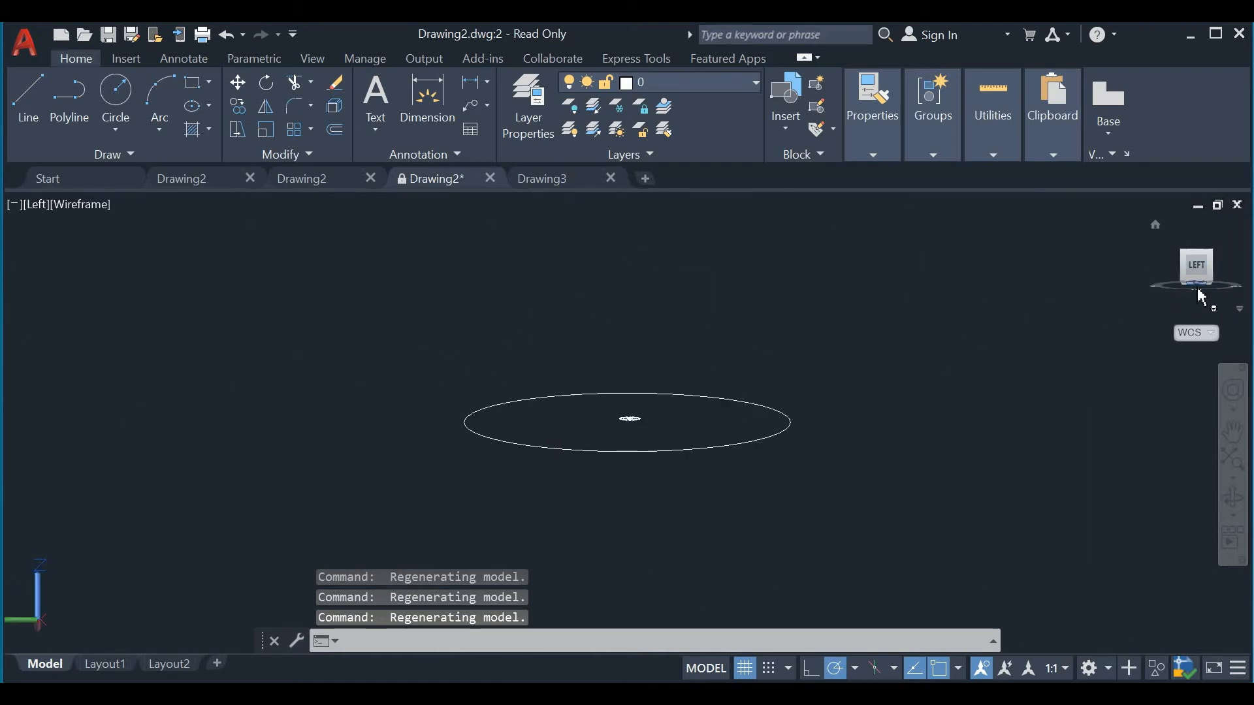
left_click(1197, 295)
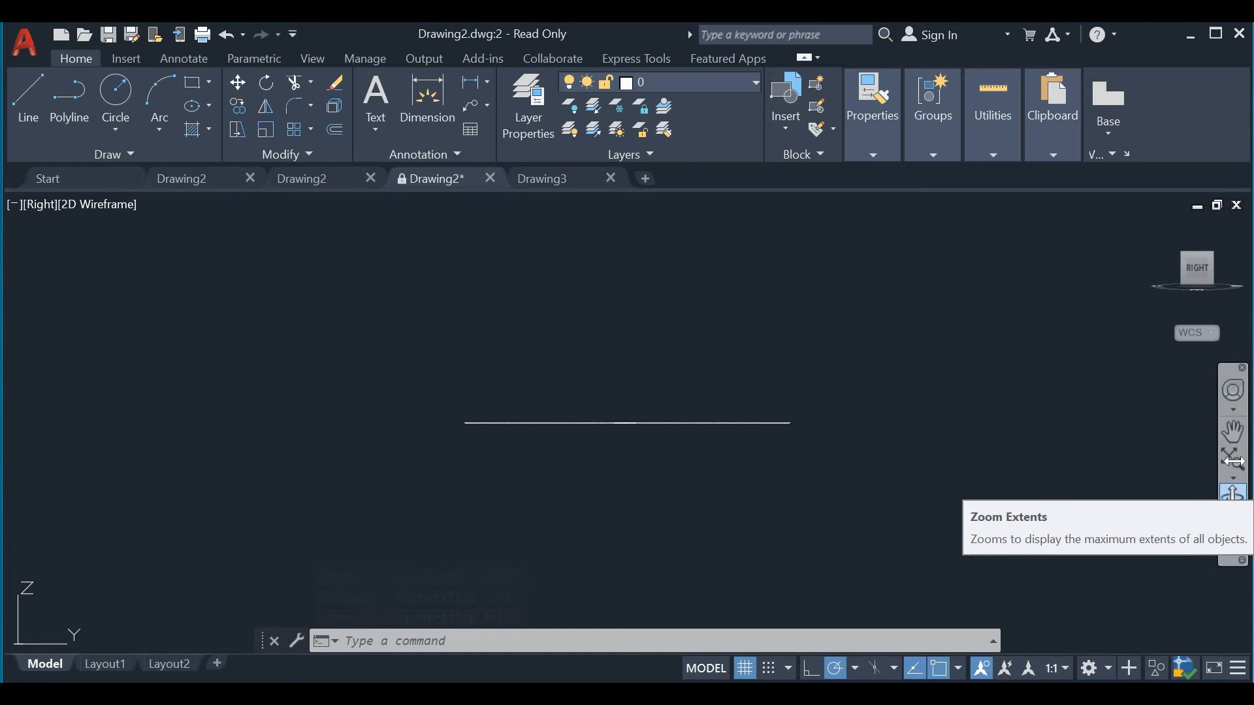
Try the orbit, zoom and steering wheel navigation tools on the gear and its large circle
left_click(1233, 500)
left_click_drag(910, 448, 631, 404)
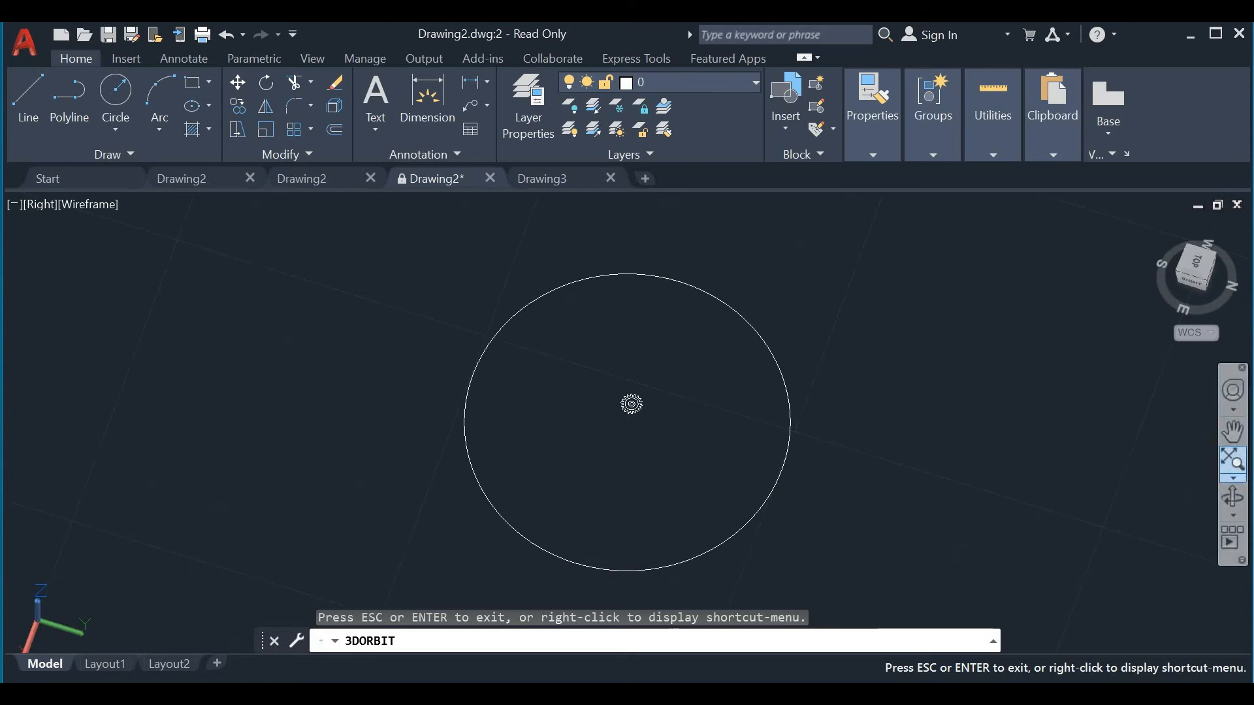
left_click(1220, 461)
scroll(783, 448, "up", 2)
scroll(705, 425, "down", 5)
scroll(689, 414, "up", 2)
scroll(616, 435, "up", 10)
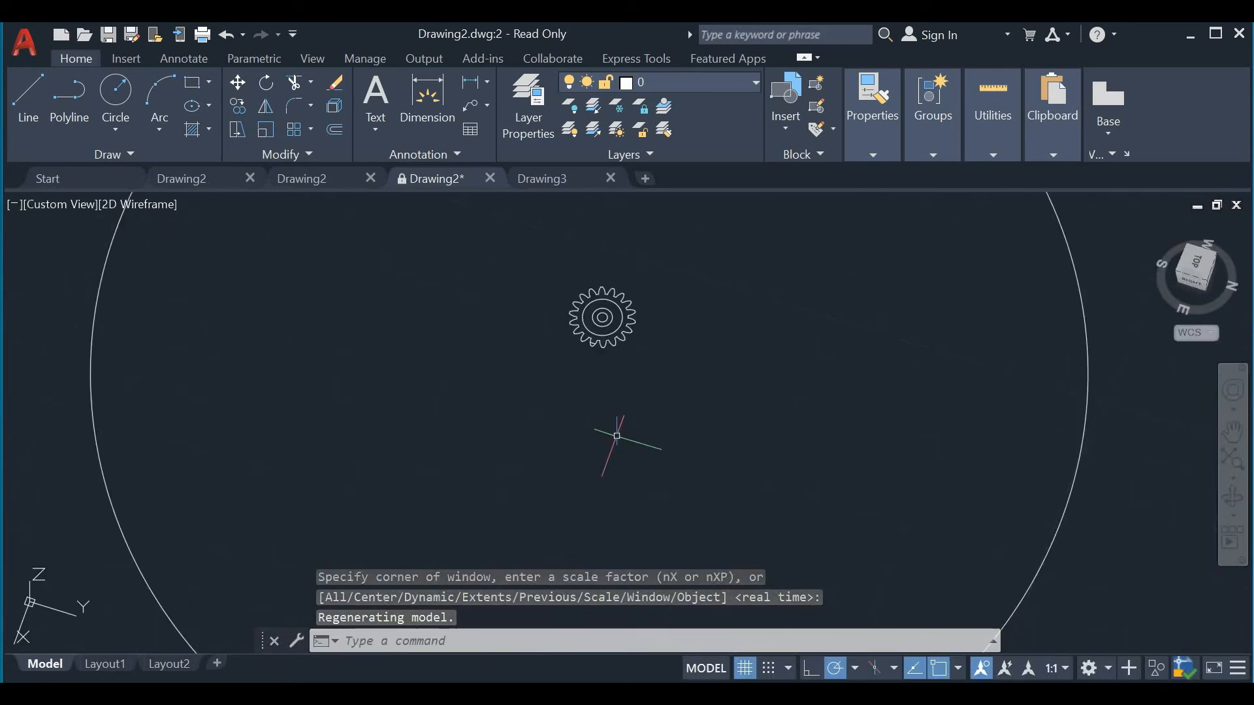
scroll(607, 340, "down", 7)
scroll(607, 340, "down", 4)
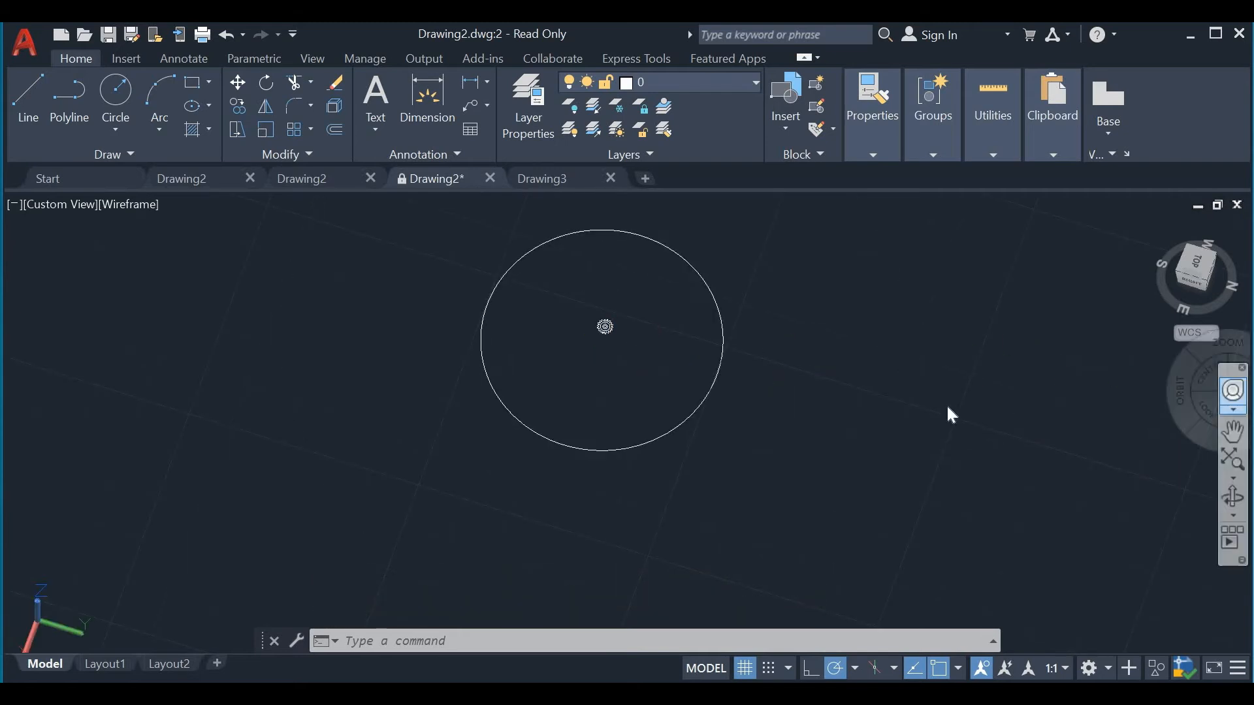
left_click_drag(833, 396, 855, 396)
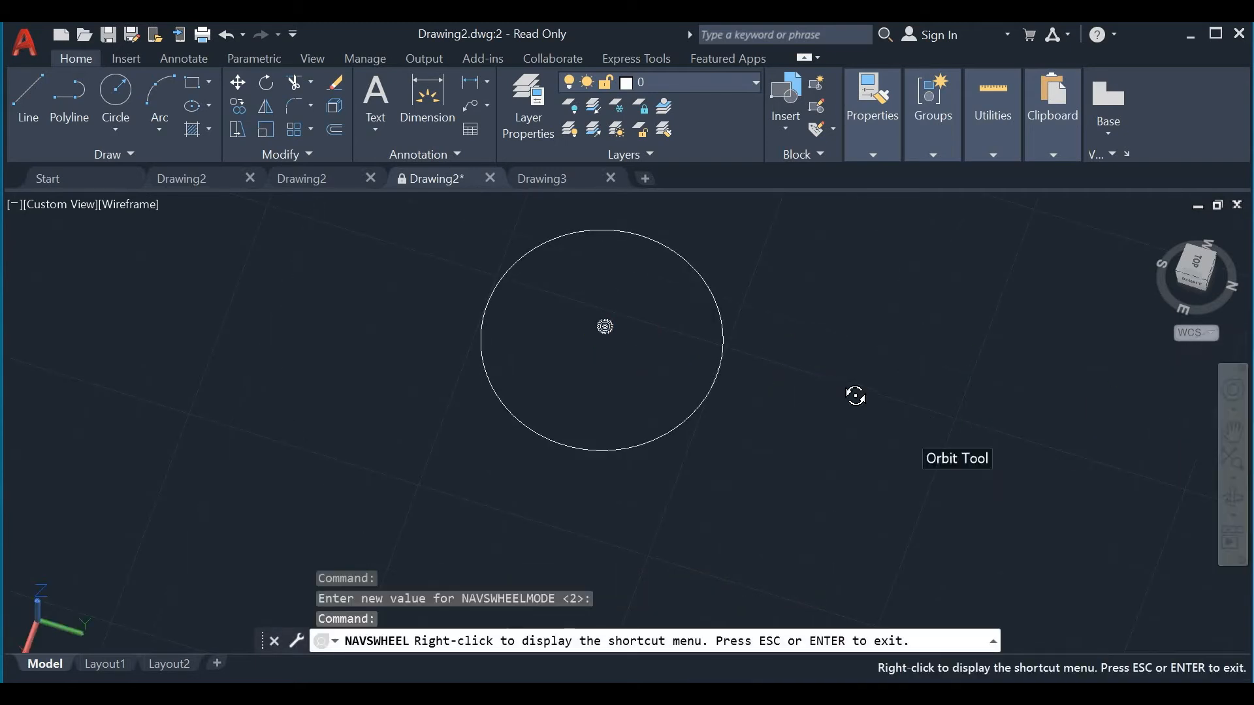
key("Escape")
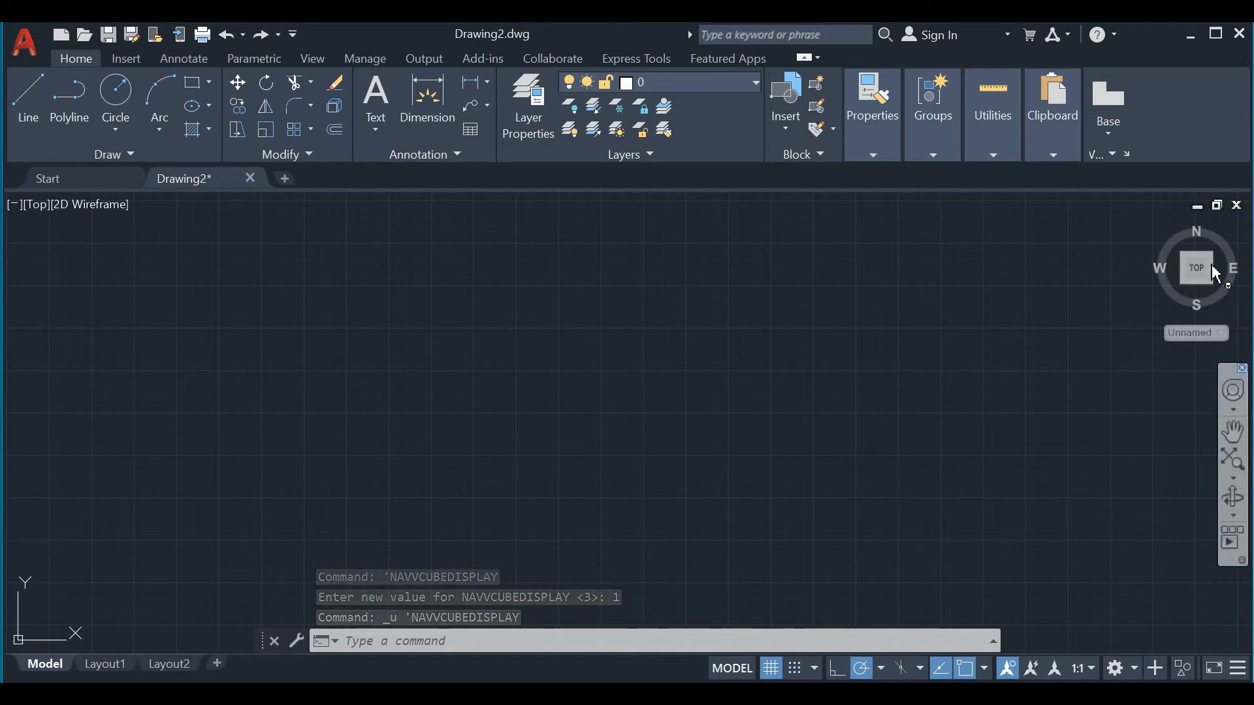
Close the navigation bar, and restore both the navigation bar and the ViewCube in the viewport
left_click(1243, 369)
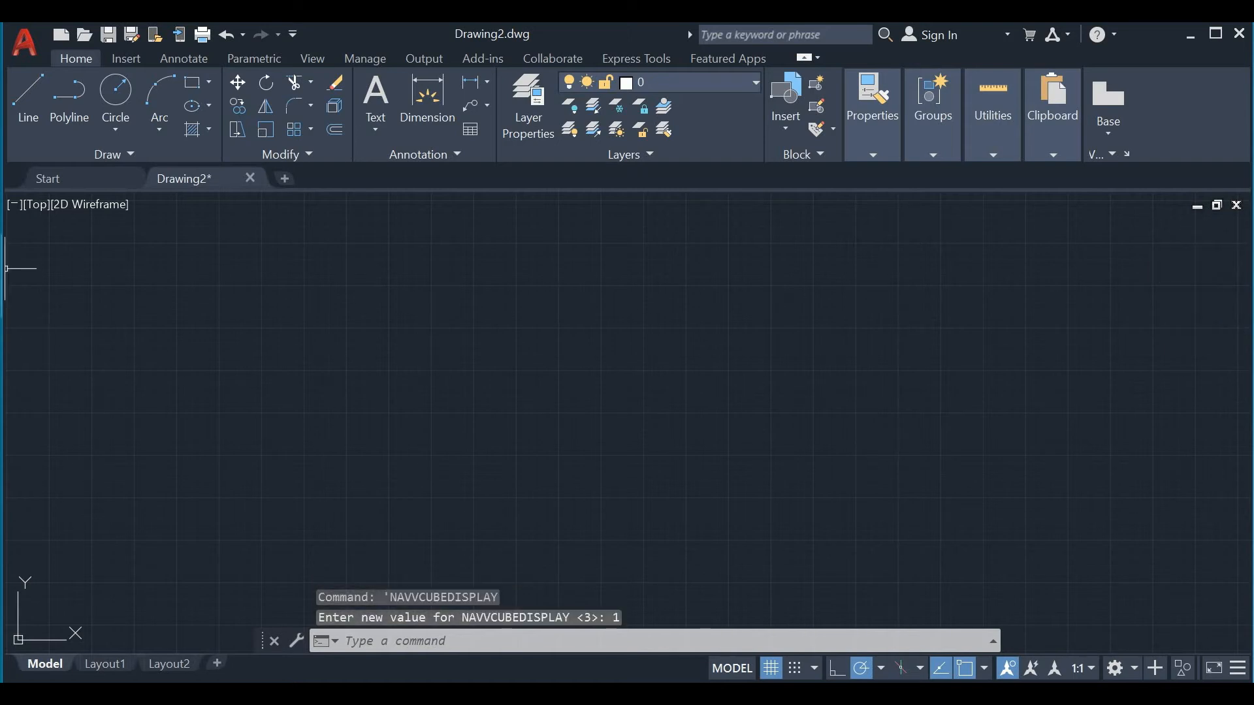
left_click(14, 205)
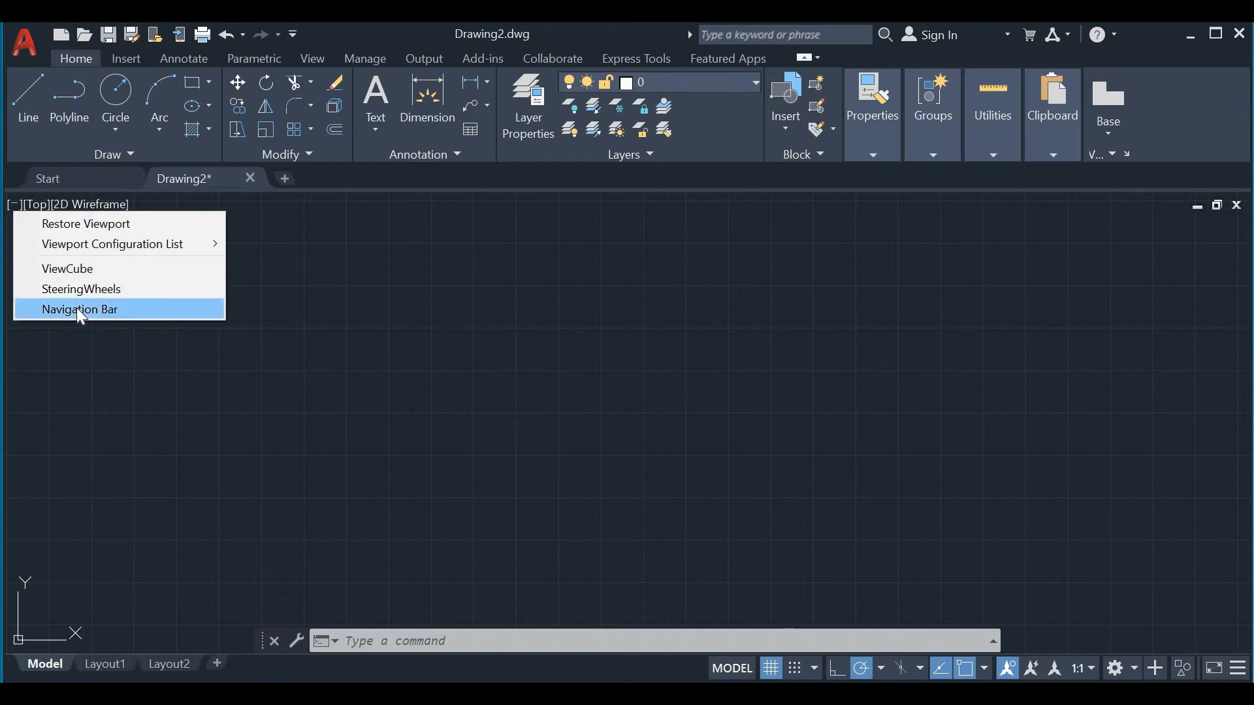
left_click(77, 308)
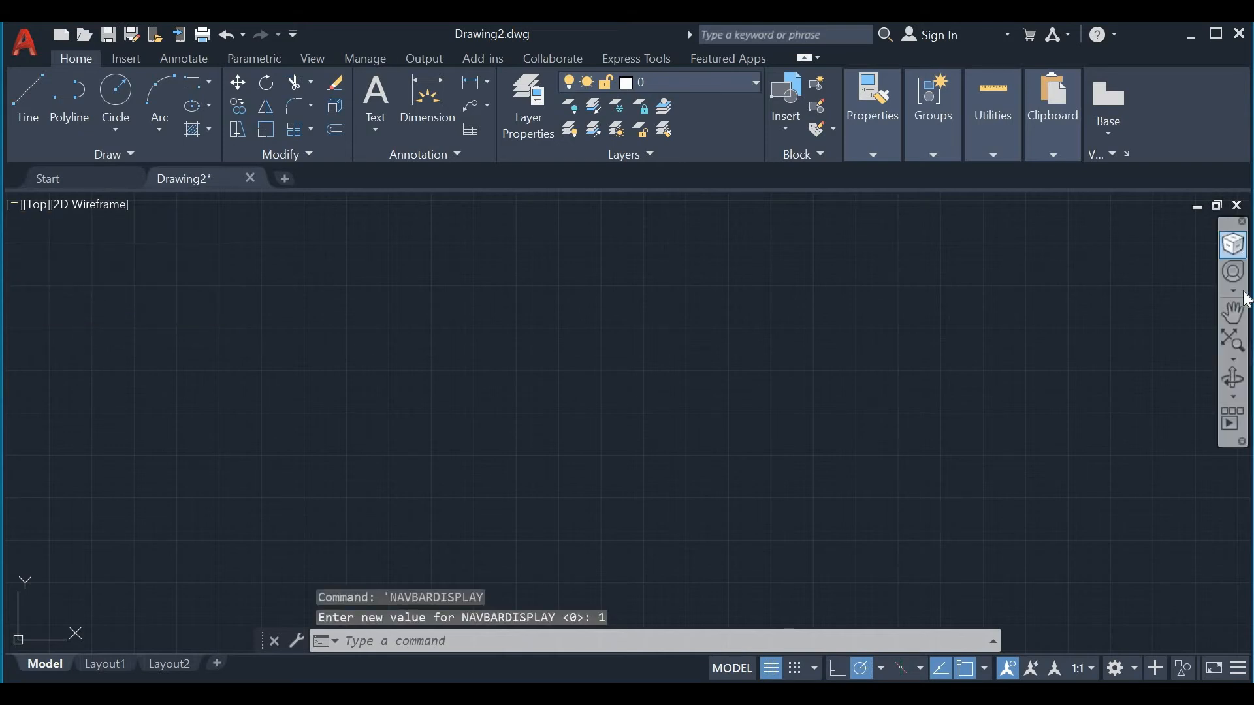
left_click(16, 204)
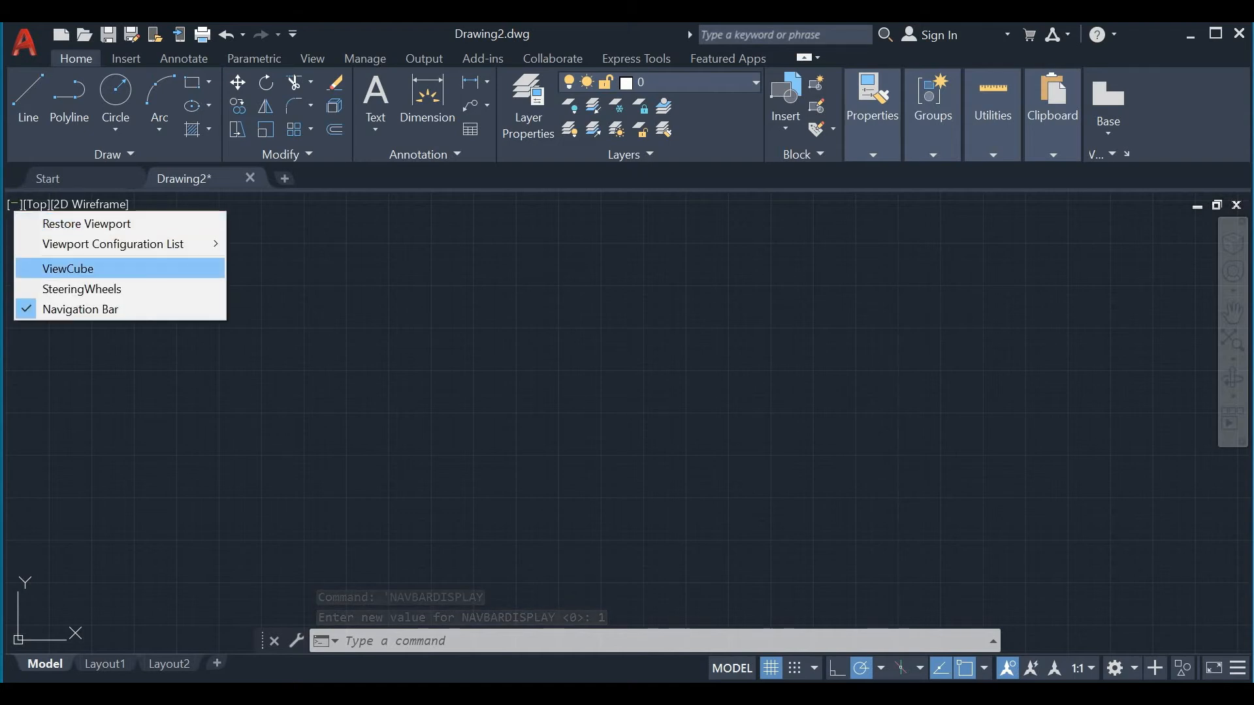
left_click(65, 270)
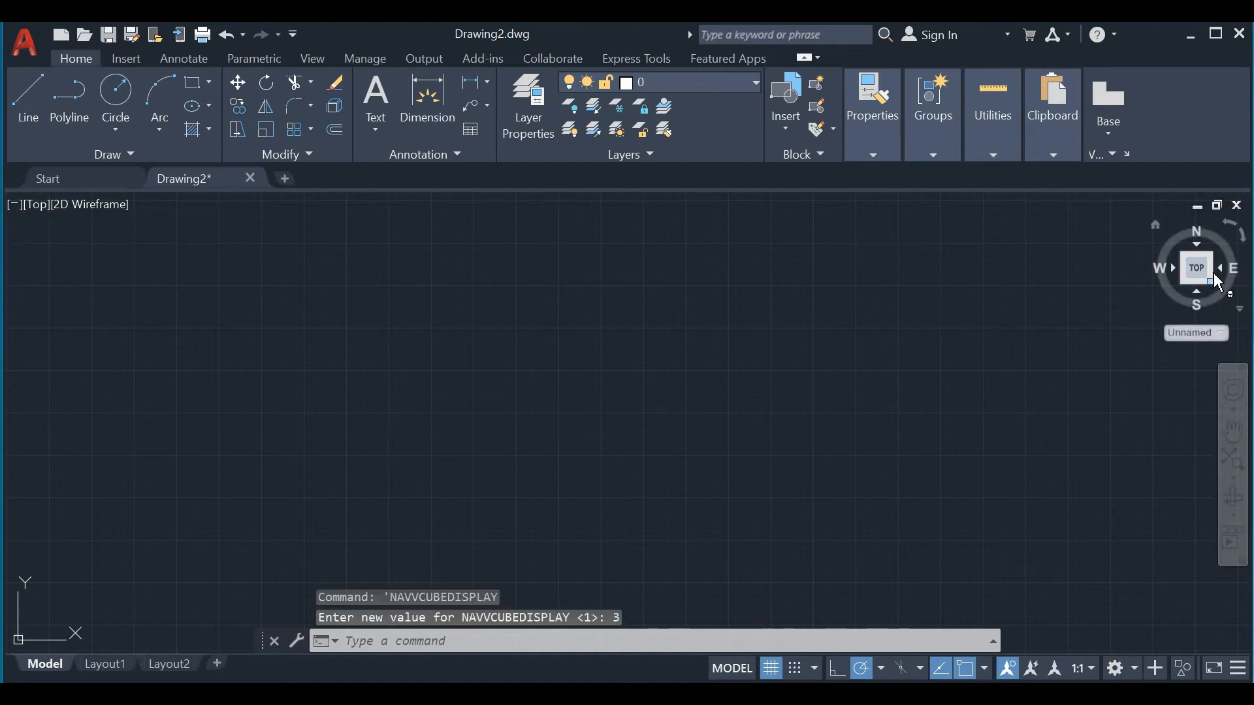
Display the SteeringWheels in the viewport, try the Walk tool and close the wheel
left_click(14, 206)
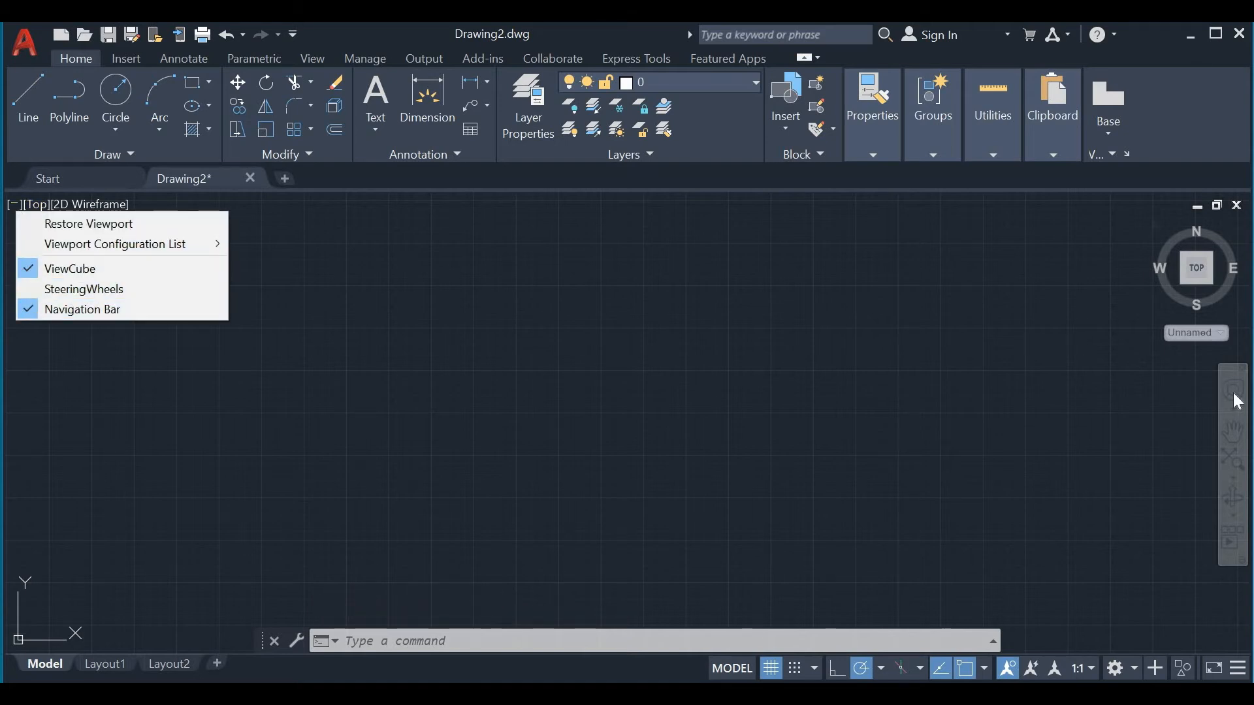
left_click(161, 286)
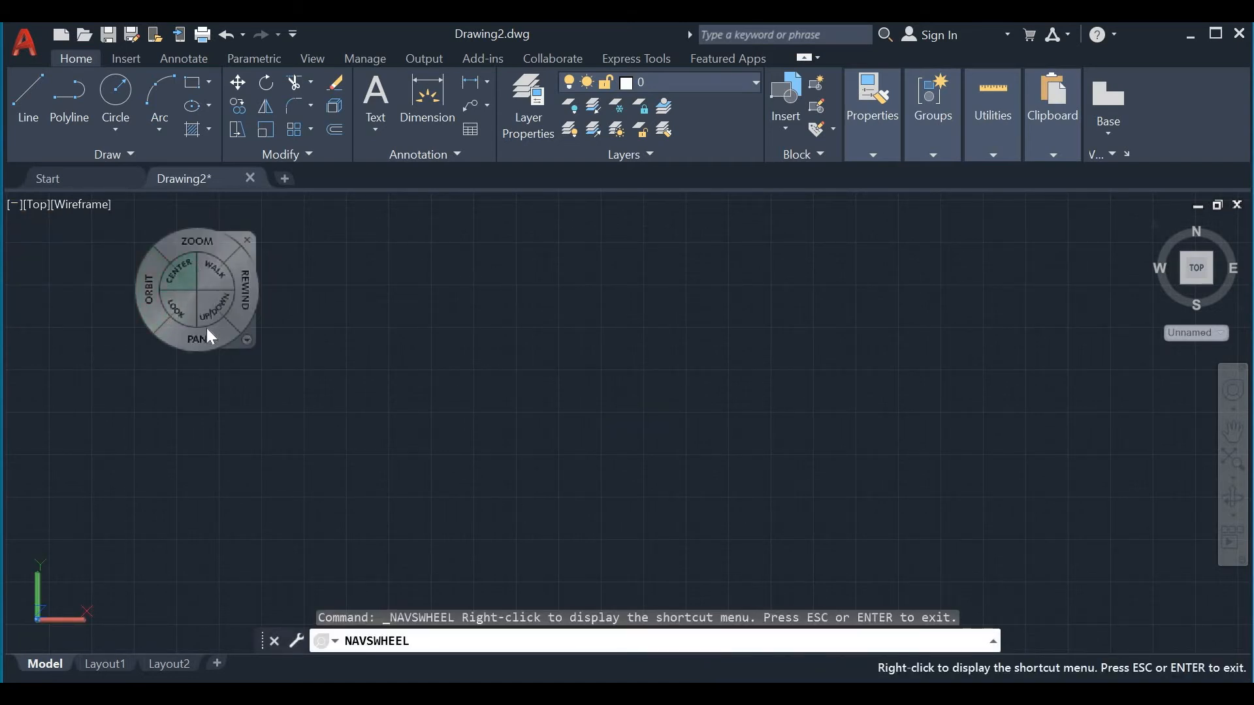
left_click_drag(210, 271, 211, 272)
key("Escape")
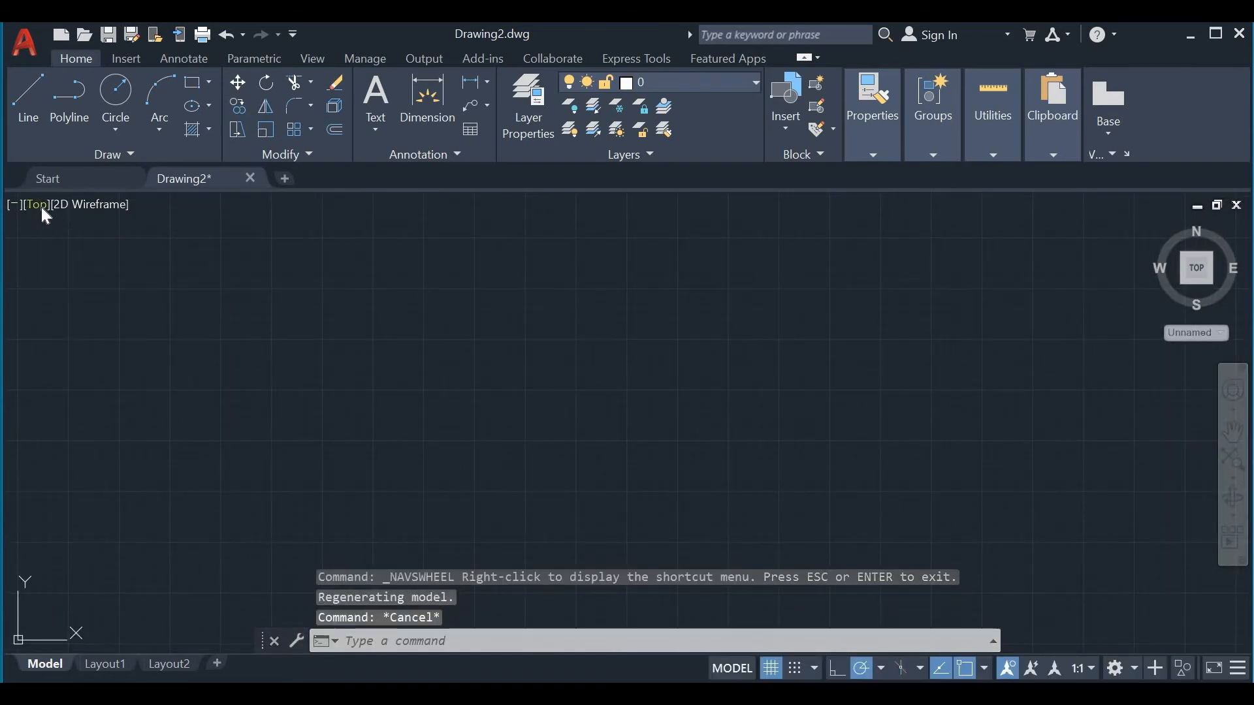
Review the preset views, projection modes and visual styles available for the viewport without changing them
left_click(41, 207)
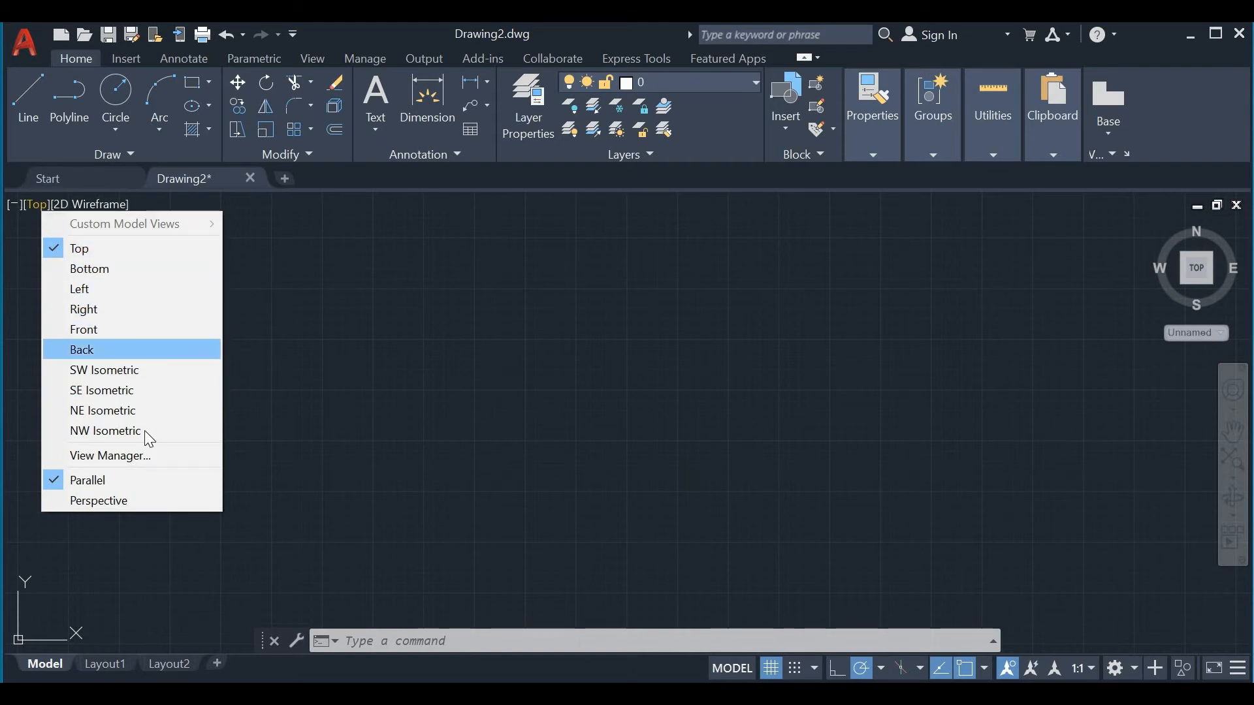
left_click(70, 205)
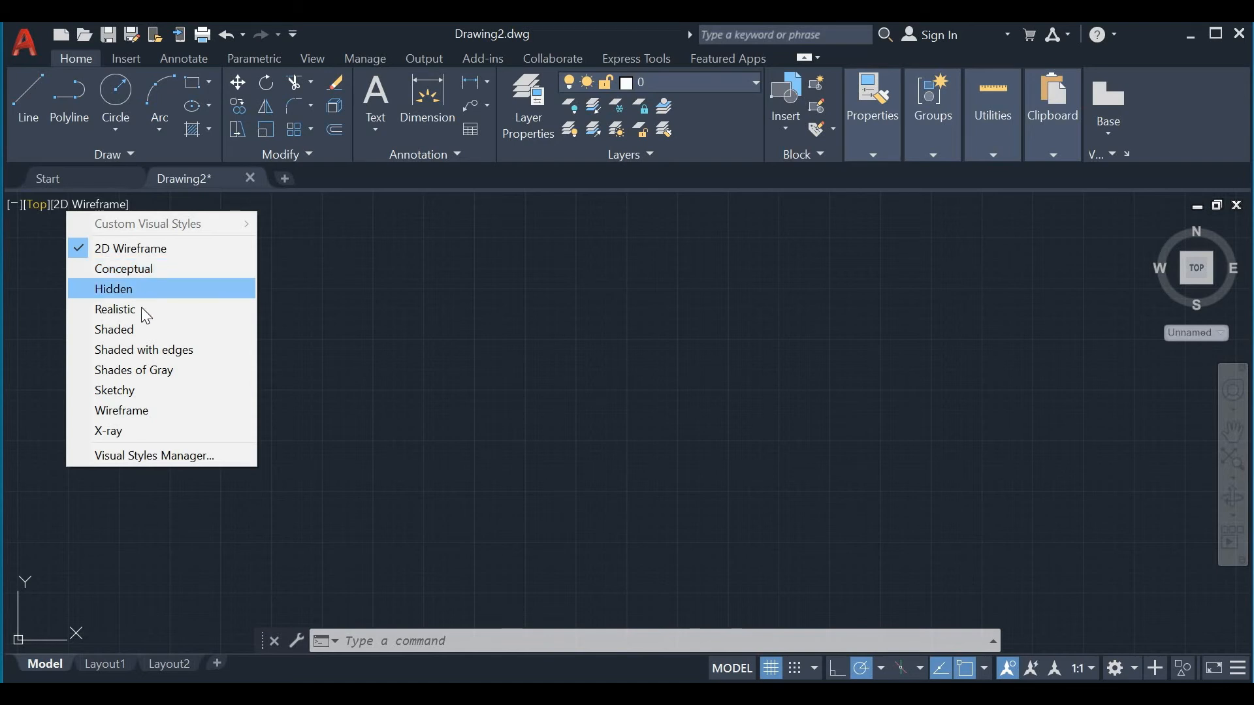
left_click(318, 302)
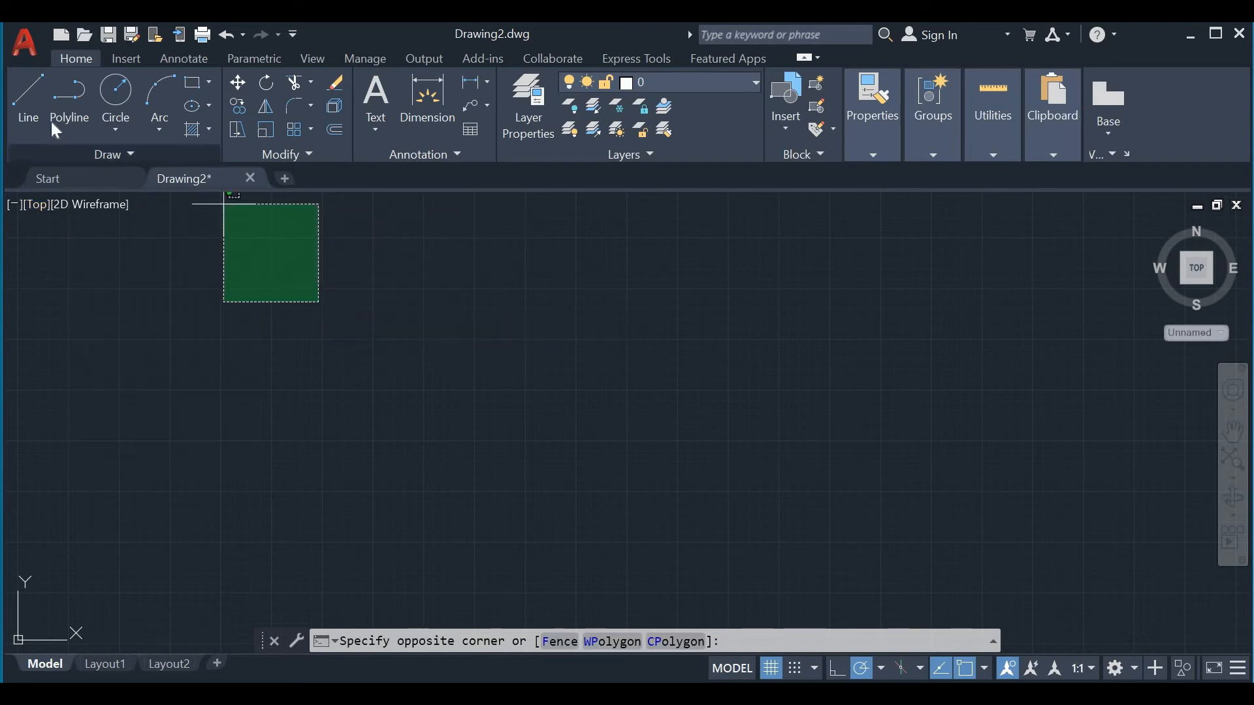
key("Escape")
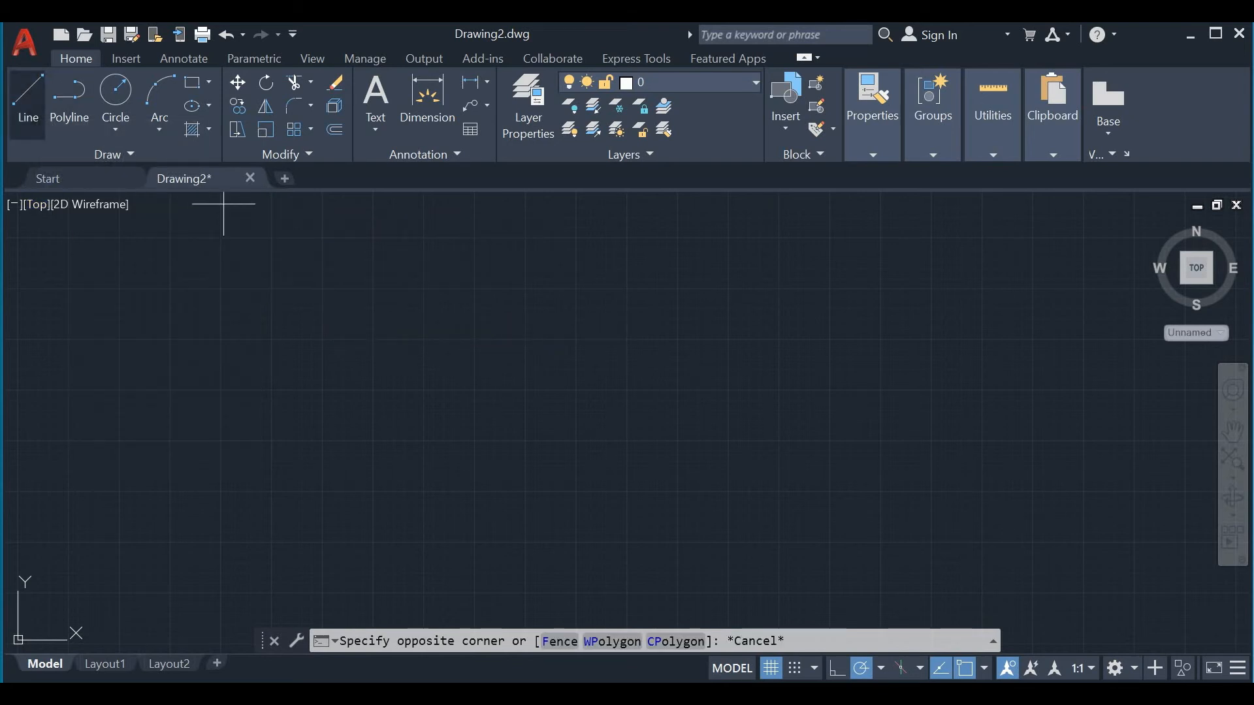
Draw six connected line segments starting with a horizontal and a vertical line, passing back through the start point and ending in a short diagonal
left_click(244, 330)
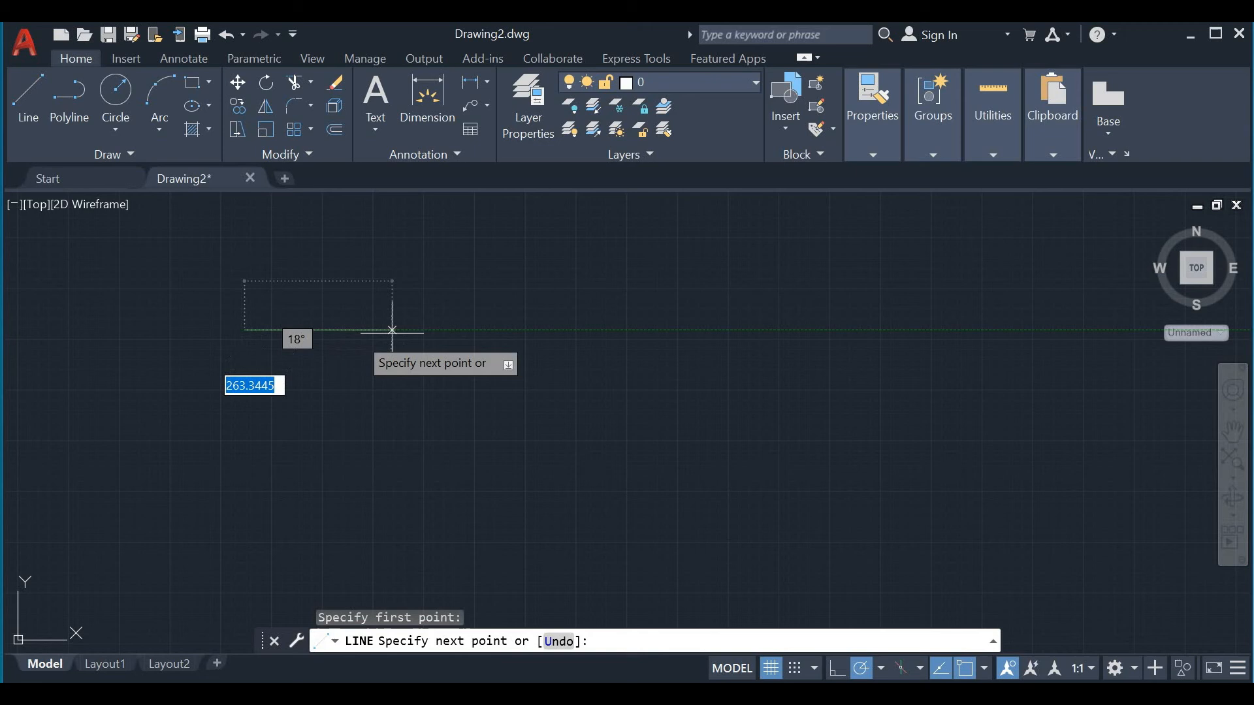
left_click(644, 330)
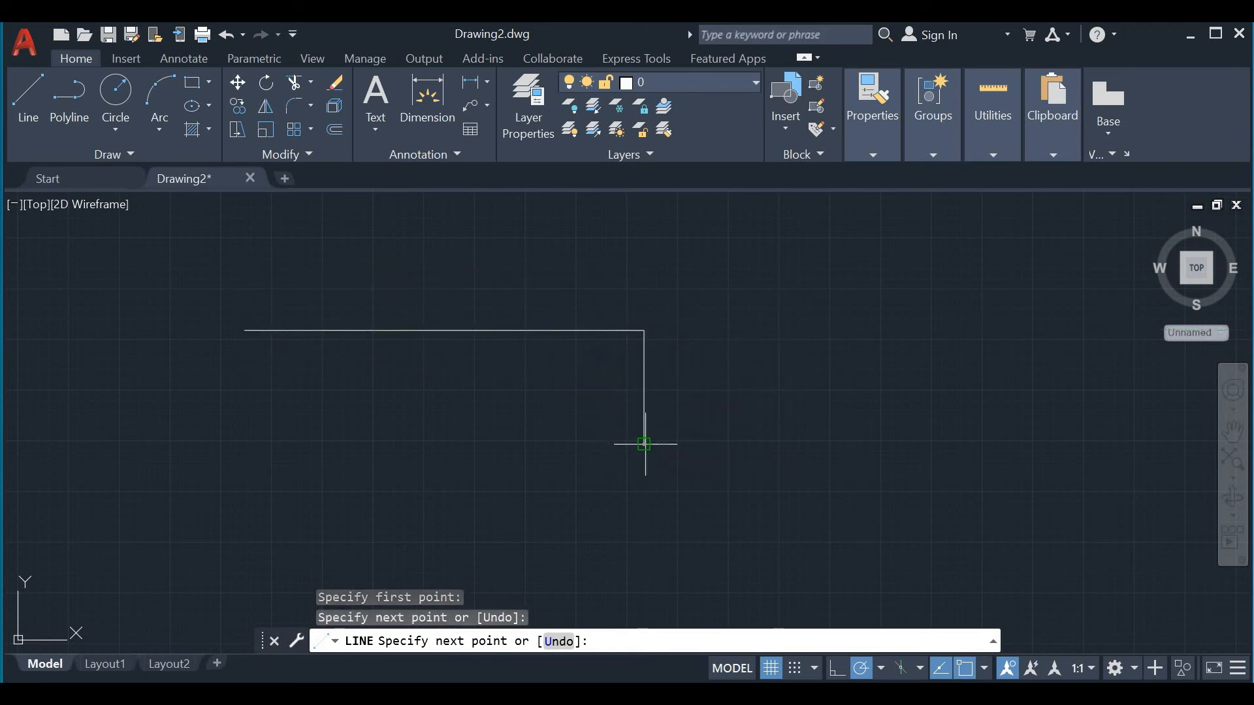
left_click(644, 444)
left_click(466, 356)
left_click(445, 306)
left_click(244, 329)
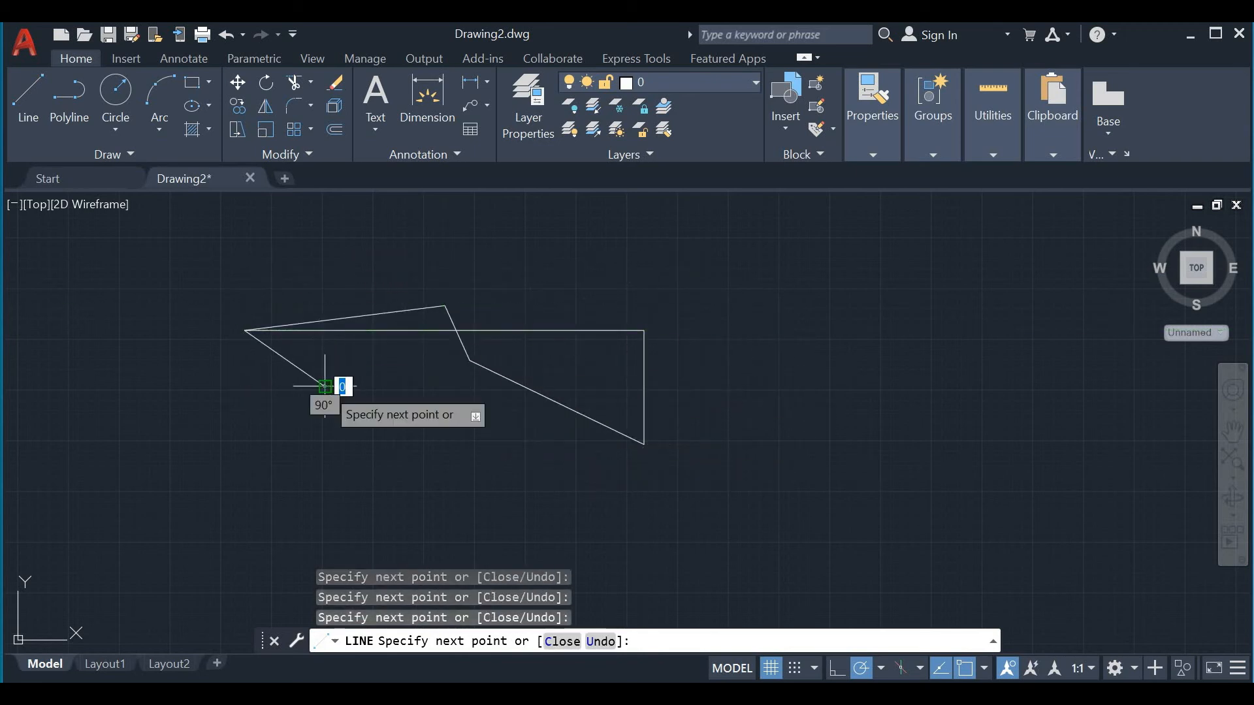
left_click(325, 388)
key("Escape")
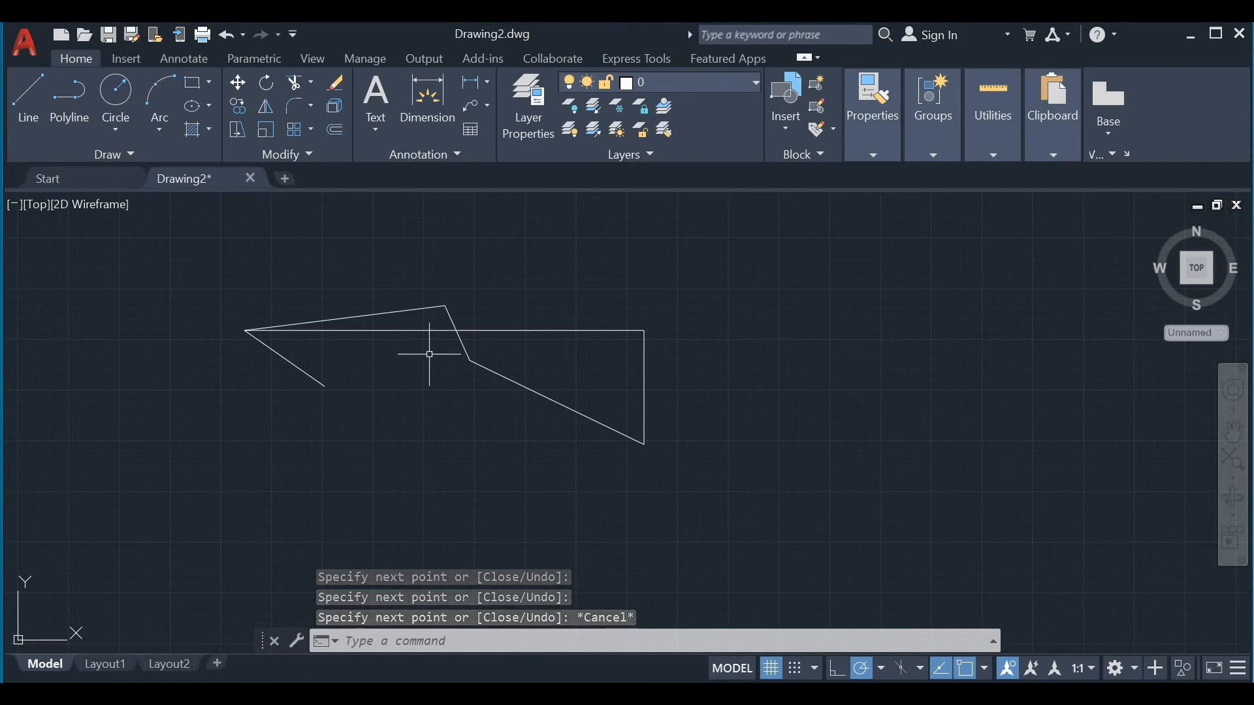
Zoom in and out around the drawn lines, and try selecting all of them with a selection window
scroll(429, 355, "up", 7)
scroll(429, 355, "up", 4)
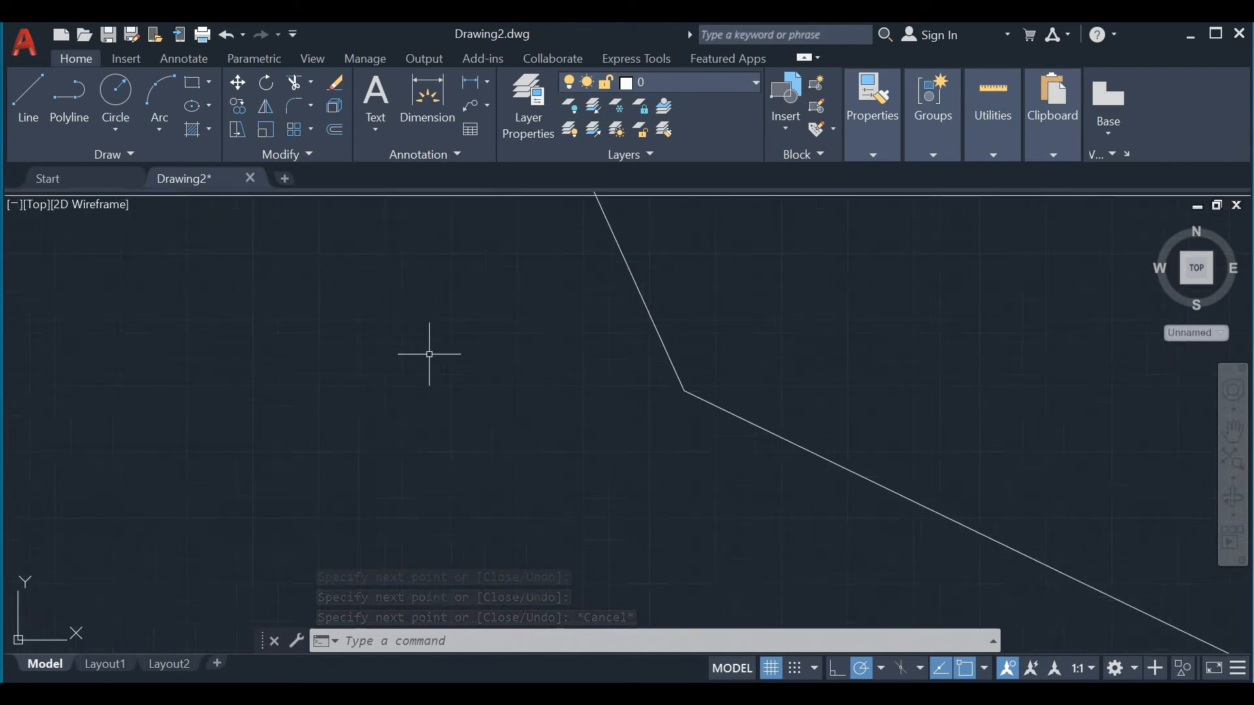
scroll(429, 355, "down", 14)
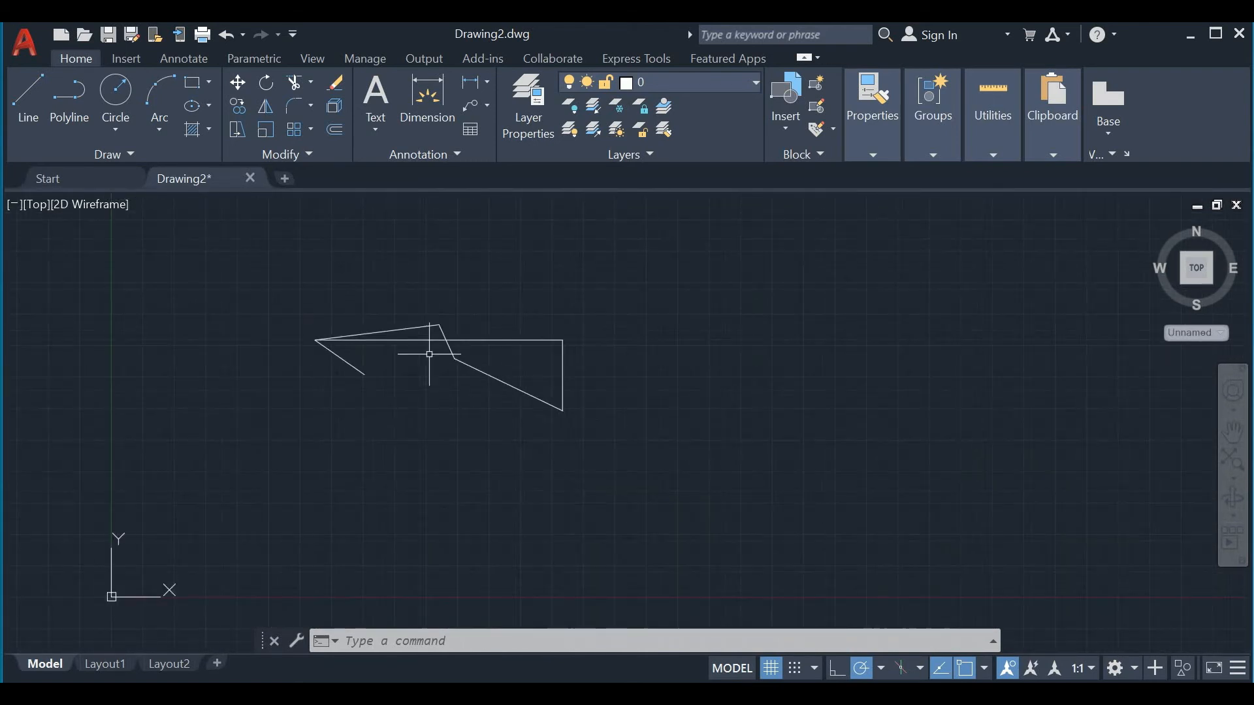
left_click(357, 311)
left_click(551, 433)
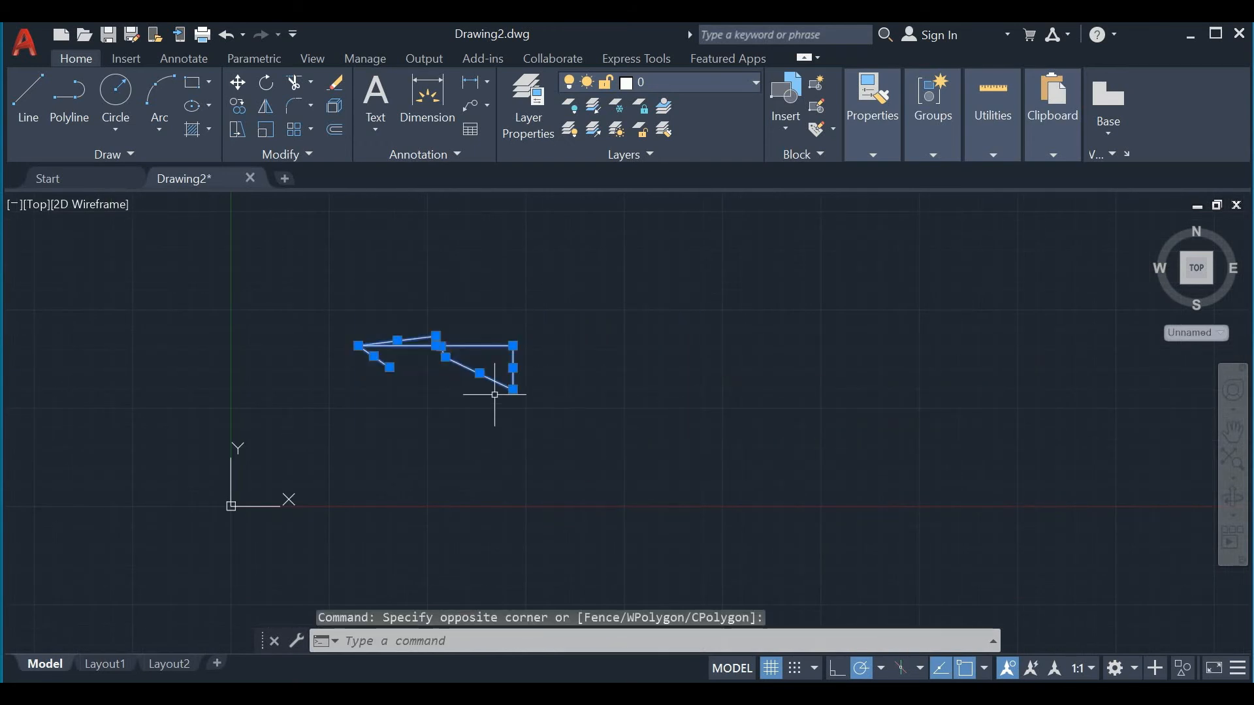
key("Escape")
left_click(454, 358)
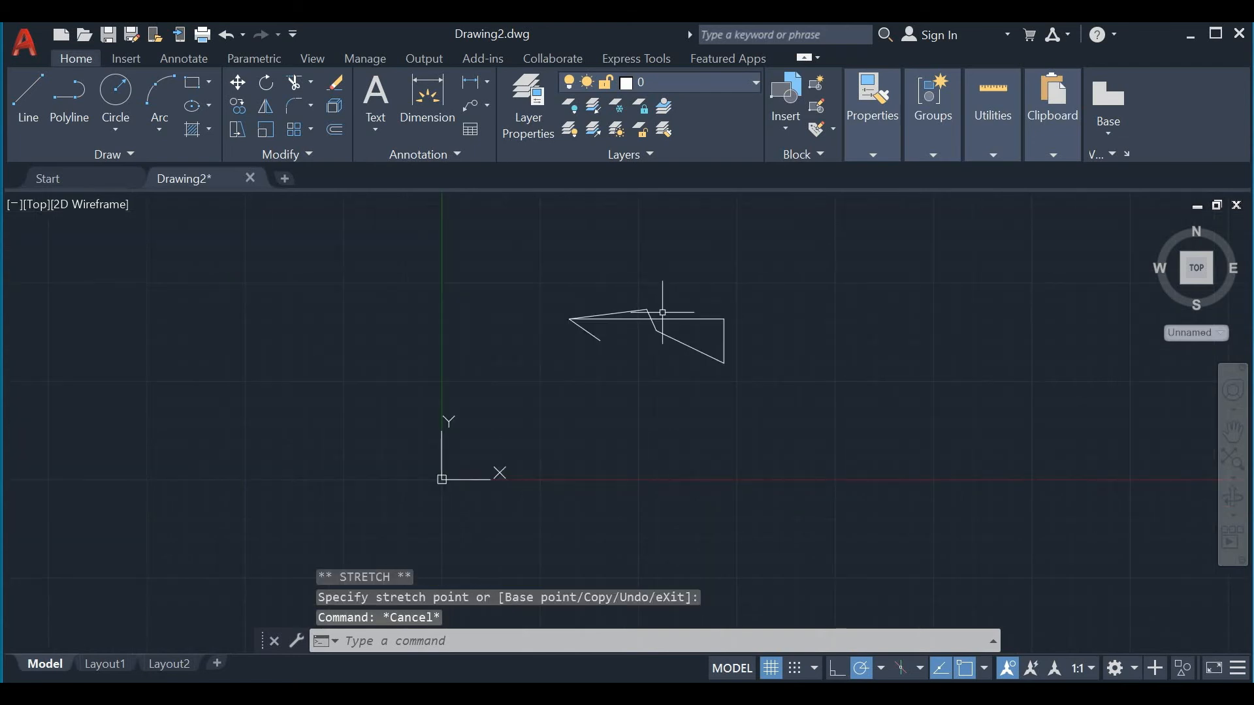
Pan the view and zoom in and out around the connected lines to examine them
middle_click_drag(661, 316, 552, 400)
scroll(739, 357, "up", 4)
scroll(738, 356, "down", 3)
scroll(555, 402, "up", 2)
scroll(541, 406, "down", 4)
scroll(533, 392, "up", 2)
key("Escape")
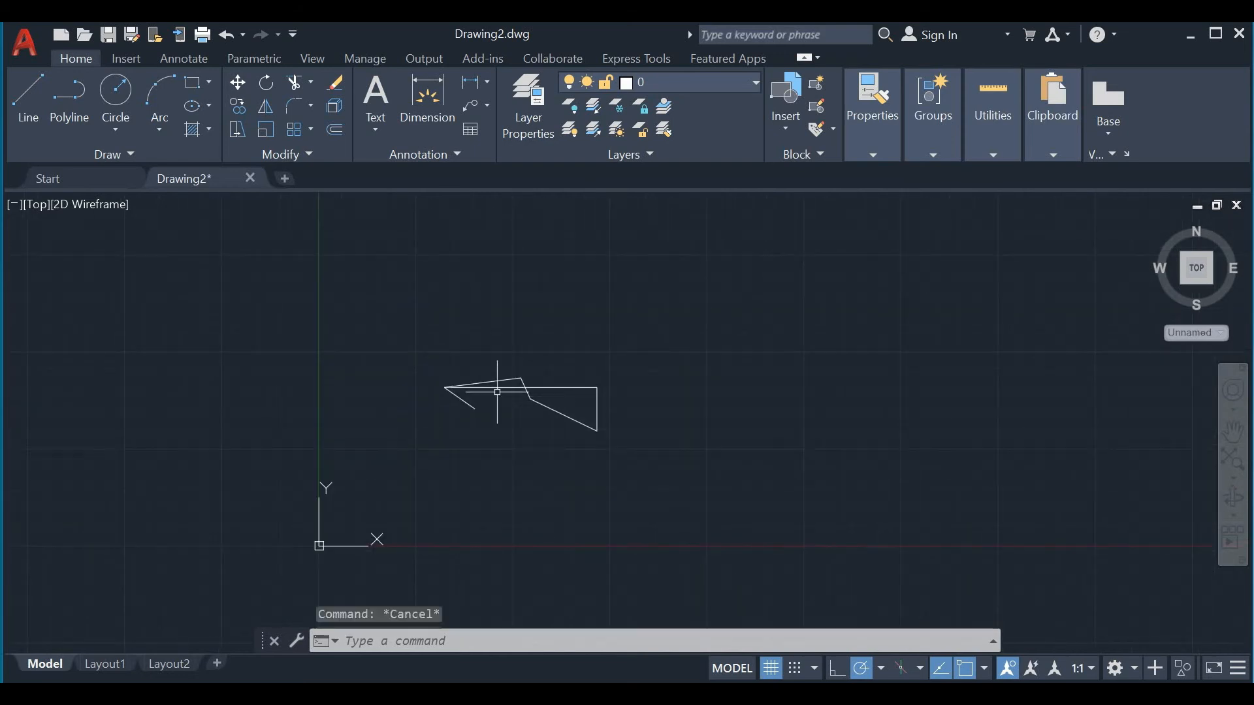
key("Escape")
Select all the connected lines with a selection window and clear it, then try a lasso selection and clear that too
left_click(443, 361)
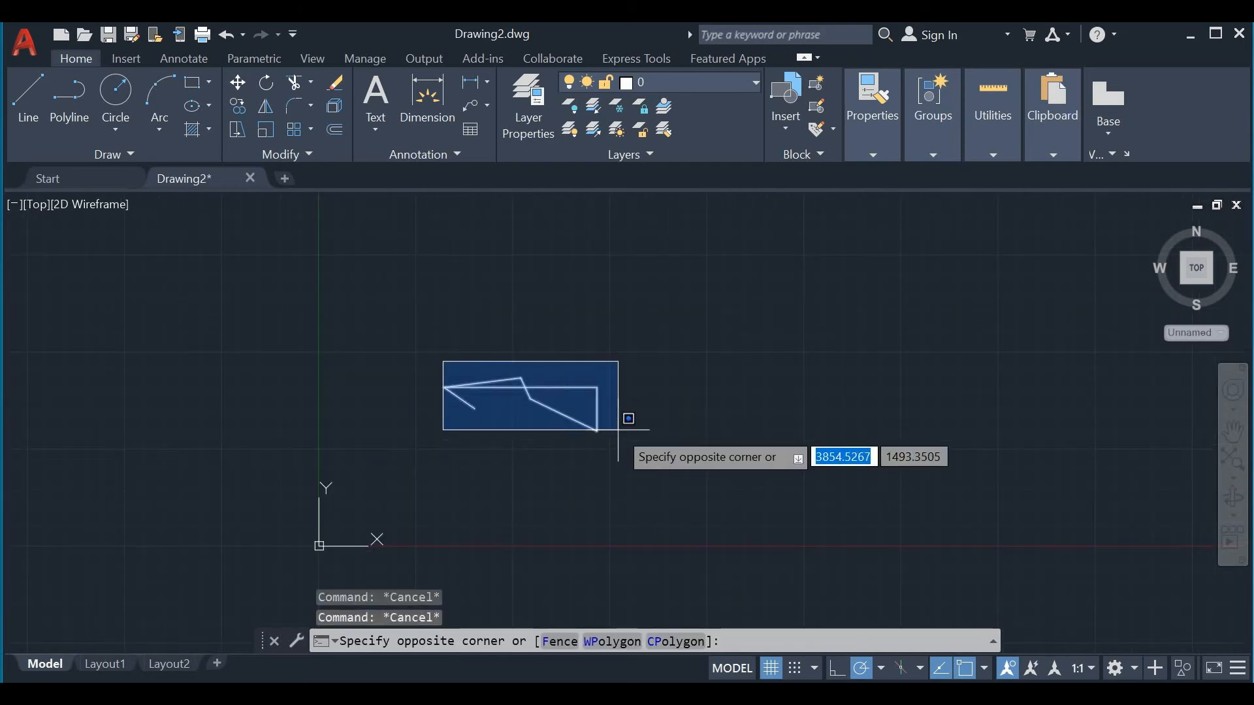
left_click(620, 437)
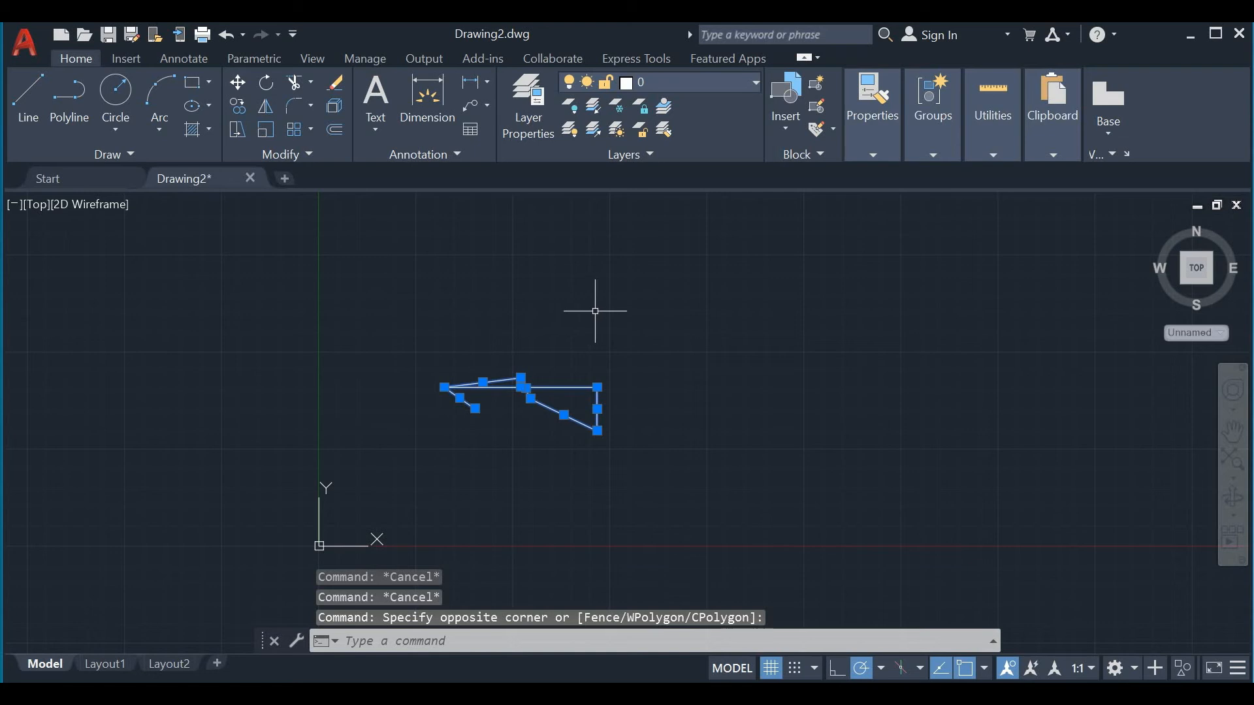
left_click(674, 286)
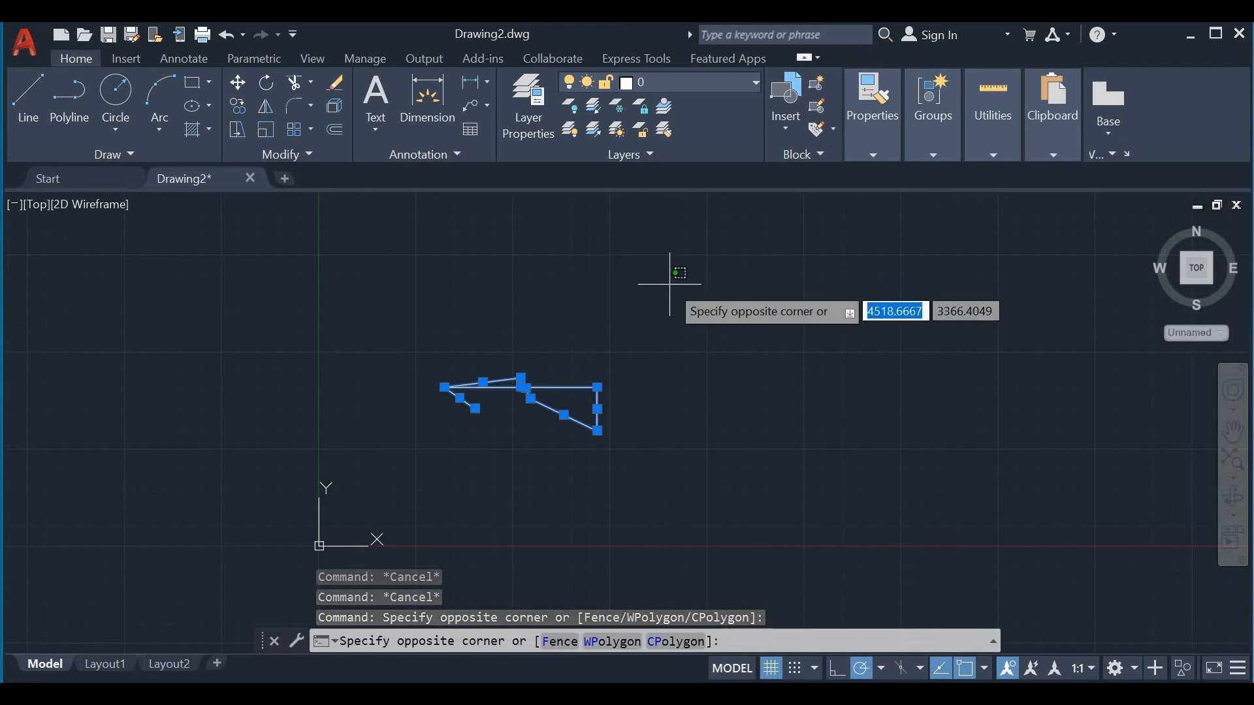
key("Escape")
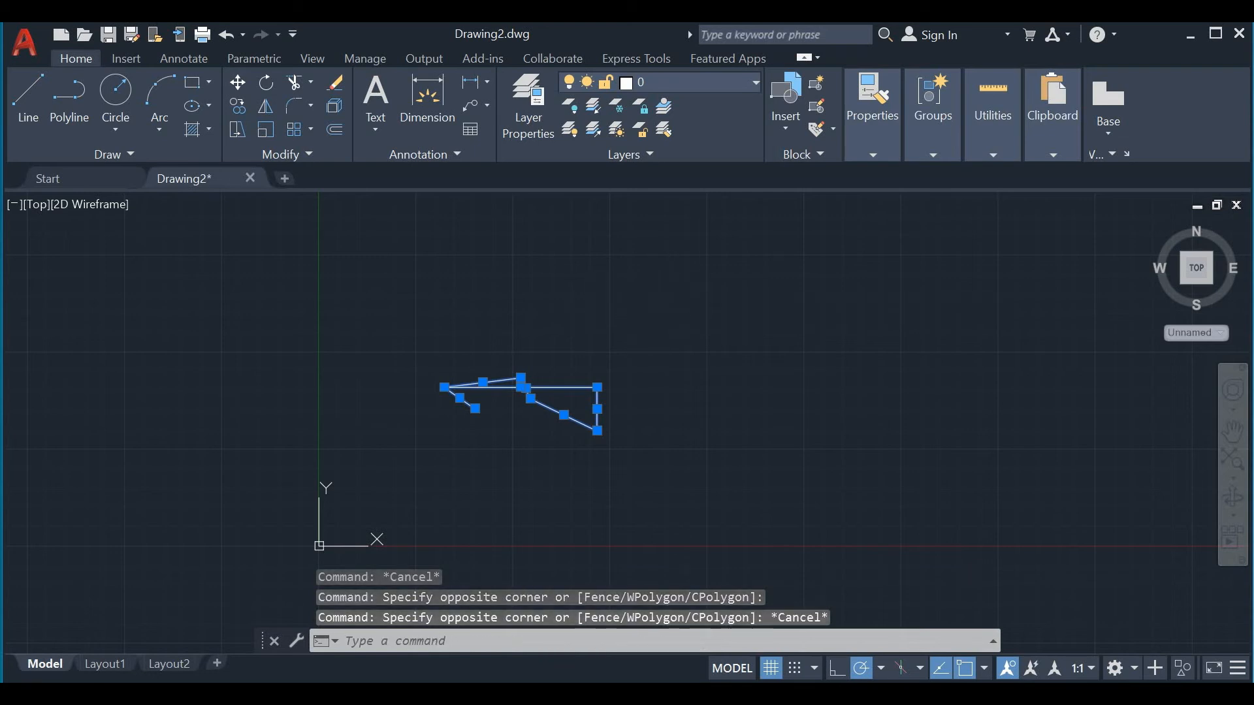
key("Escape")
mouse_move(653, 347)
left_mouse_down()
mouse_move(666, 345)
mouse_move(621, 440)
mouse_move(476, 384)
mouse_move(603, 419)
mouse_move(433, 392)
mouse_move(653, 392)
left_mouse_up()
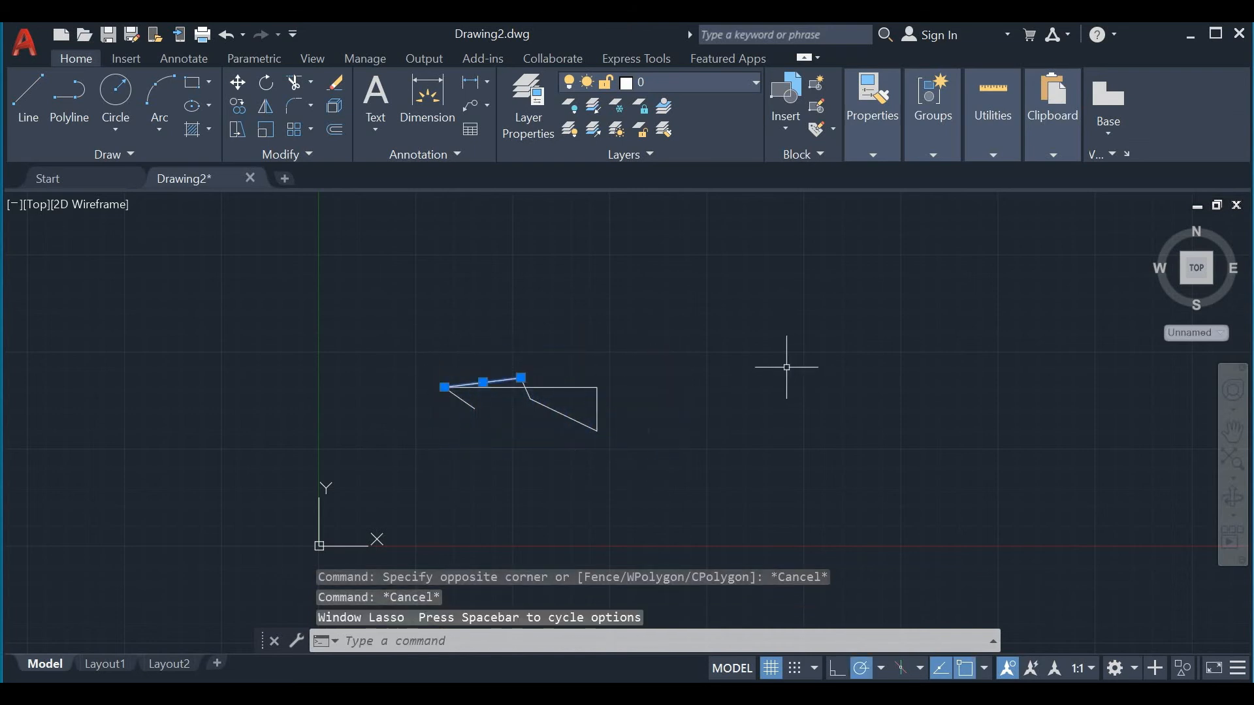
key("Escape")
Select all the connected lines again with a rectangular window, and start a crossing window above them but cancel it
left_click(411, 319)
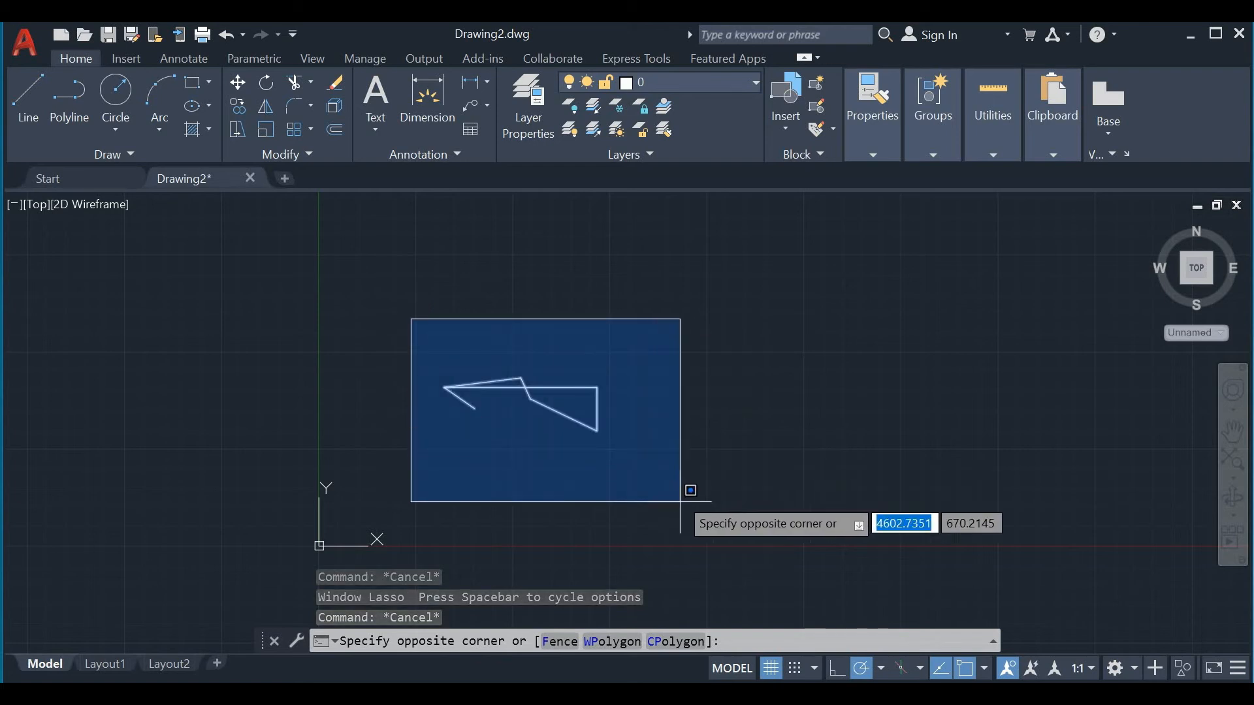
left_click(679, 531)
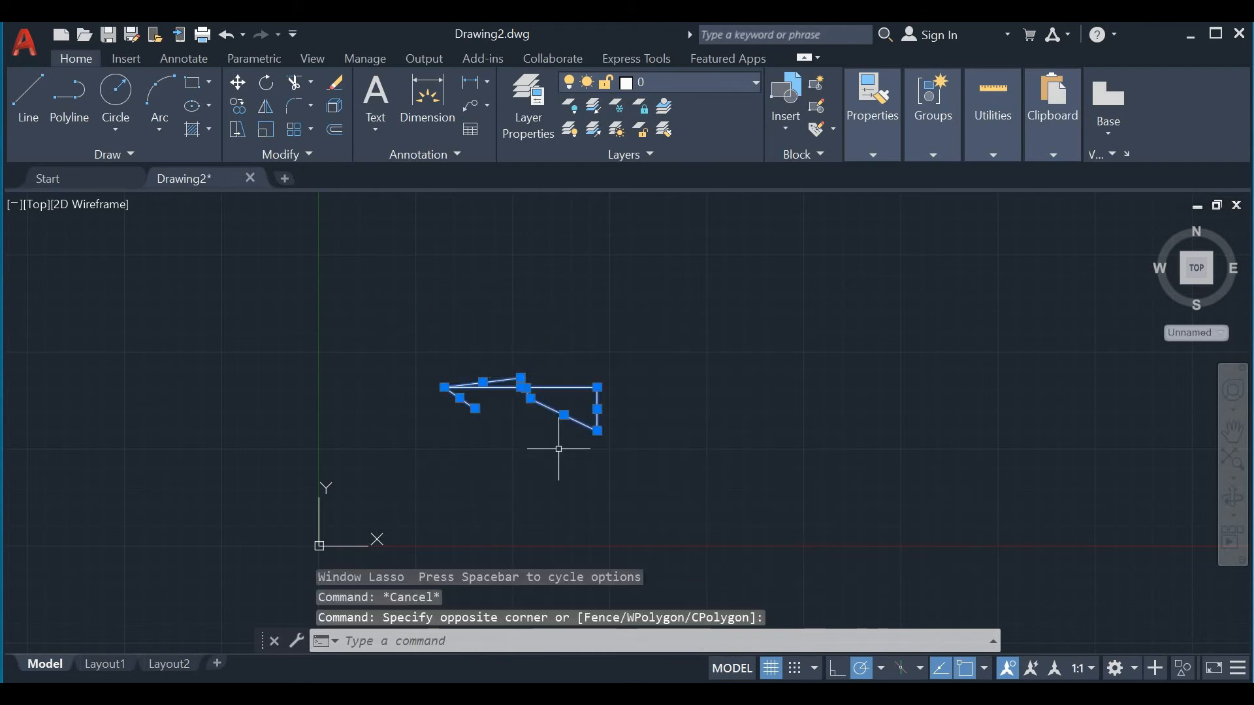
left_click(688, 333)
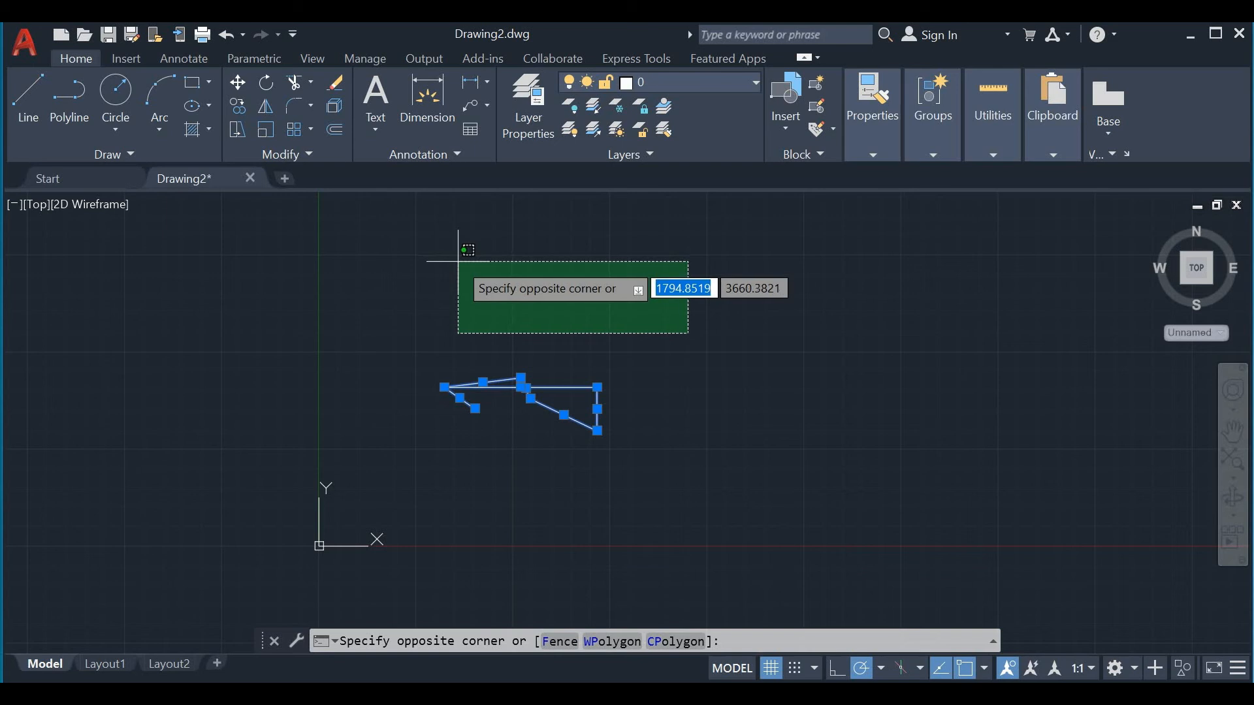
key("Escape")
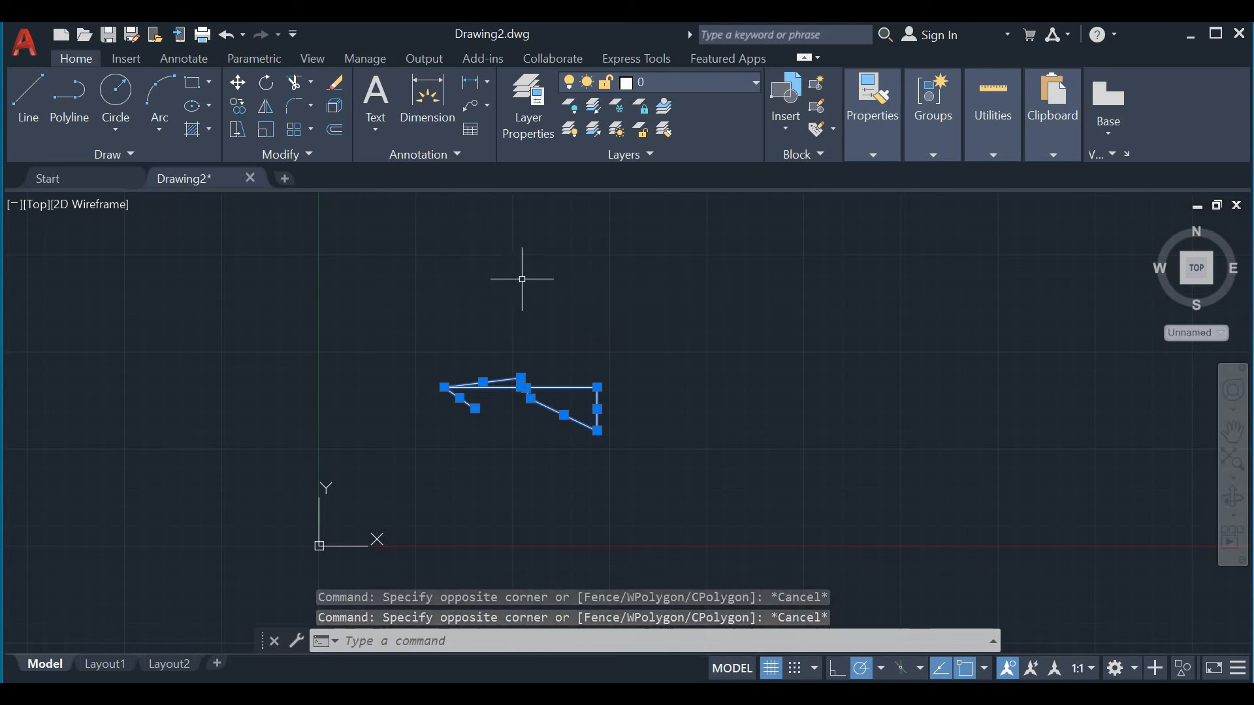
Review the drawn lines in Layout1 and Layout2, and return to model space
scroll(676, 275, "up", 3)
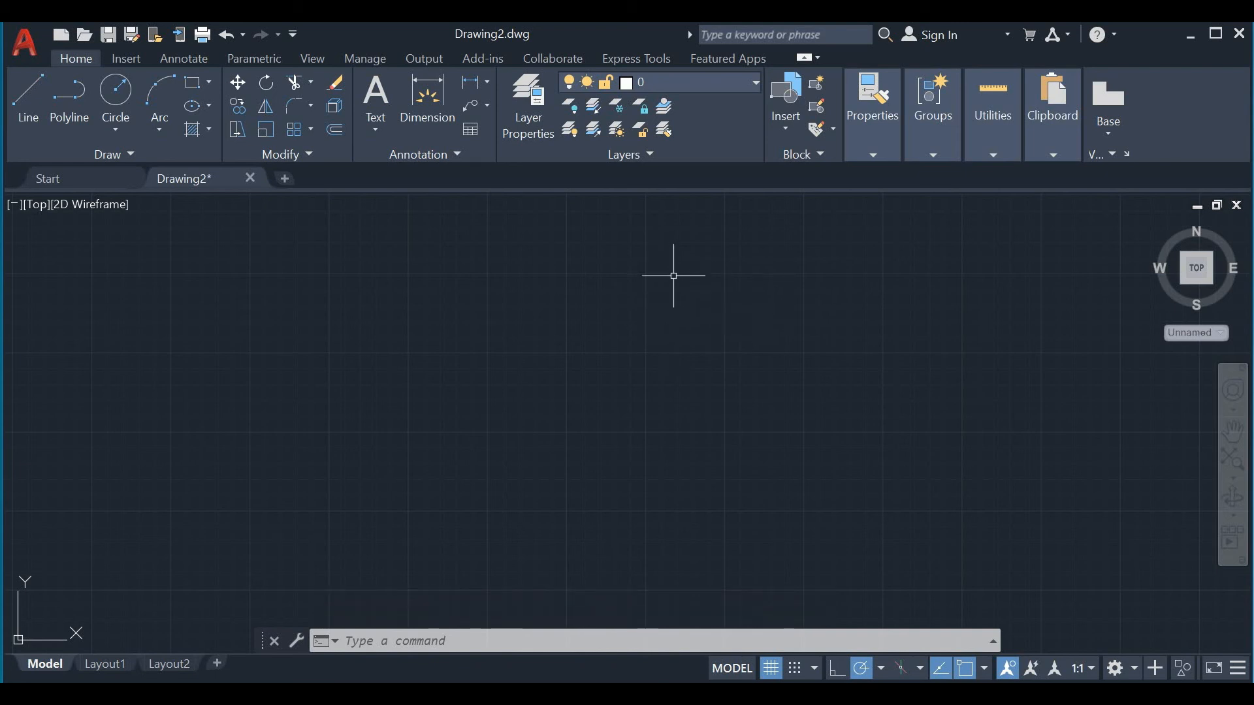
scroll(738, 350, "down", 3)
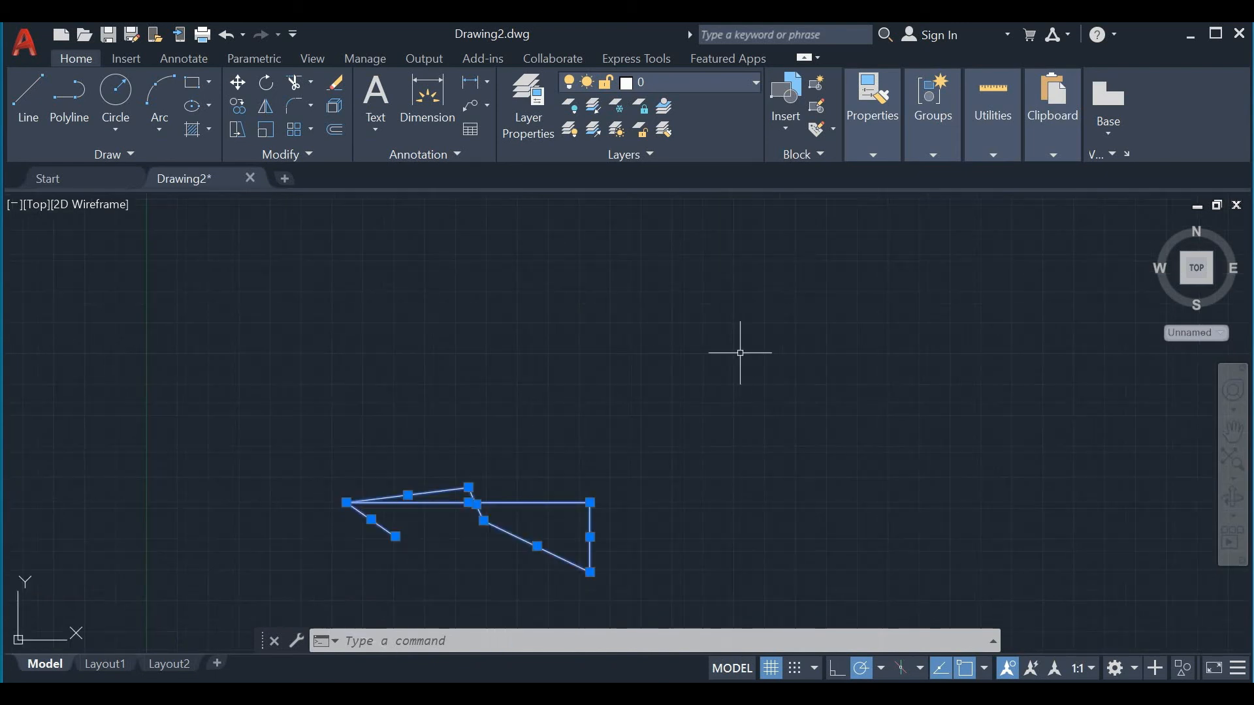
scroll(728, 351, "down", 3)
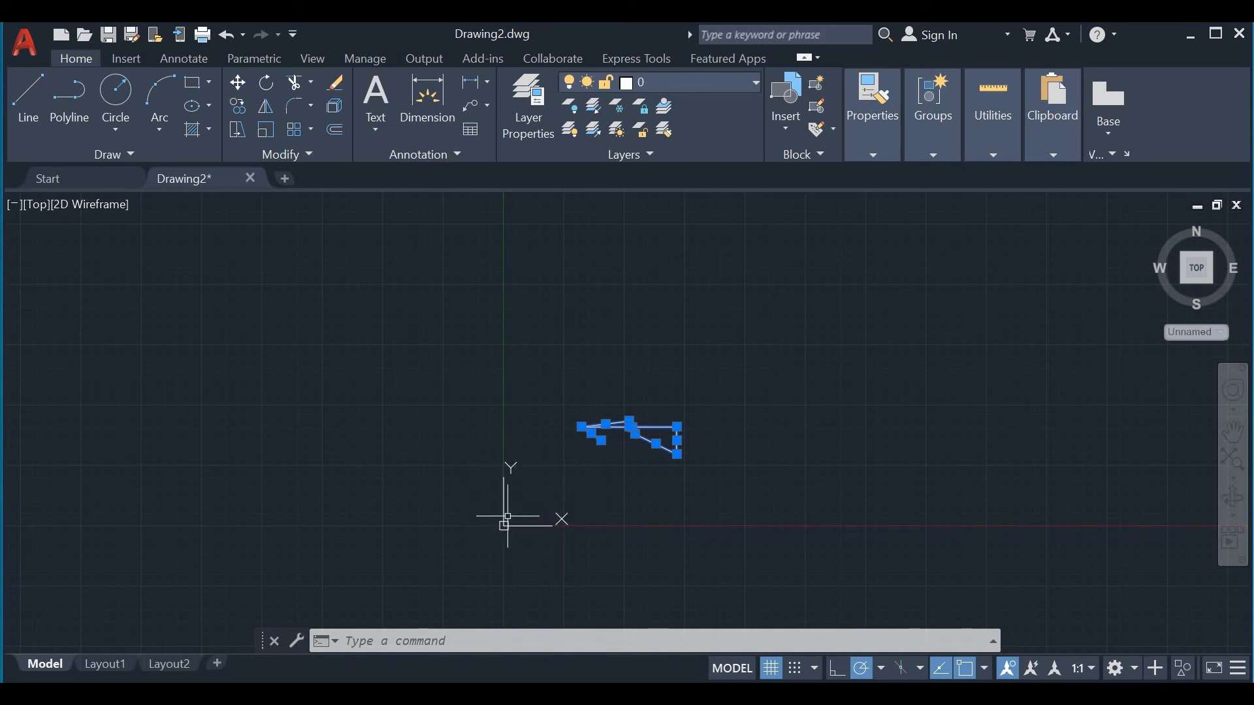
scroll(560, 501, "down", 2)
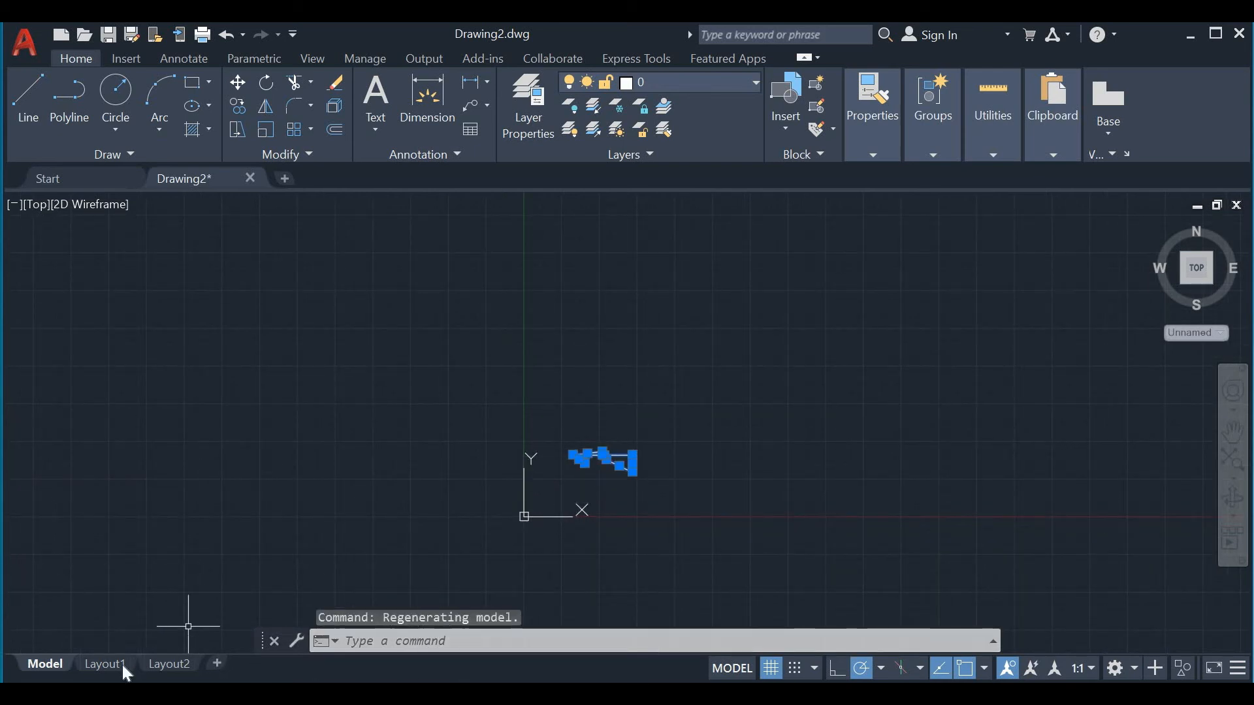
left_click(87, 665)
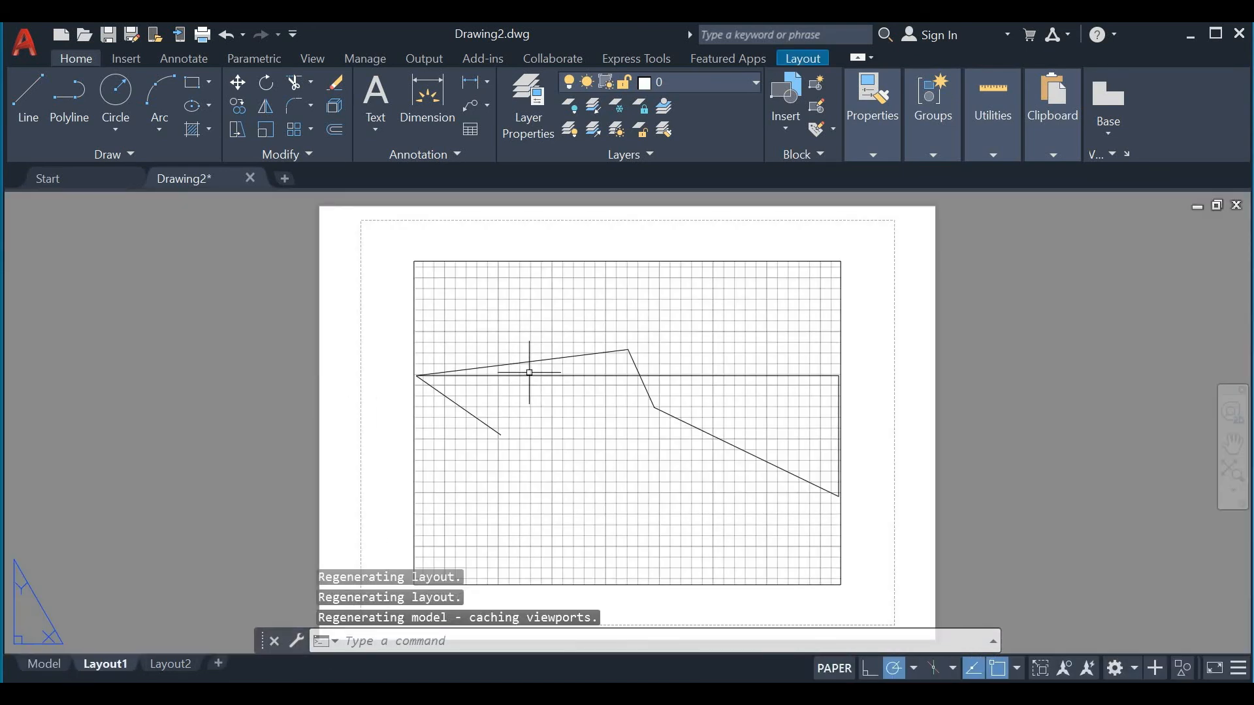
left_click(175, 661)
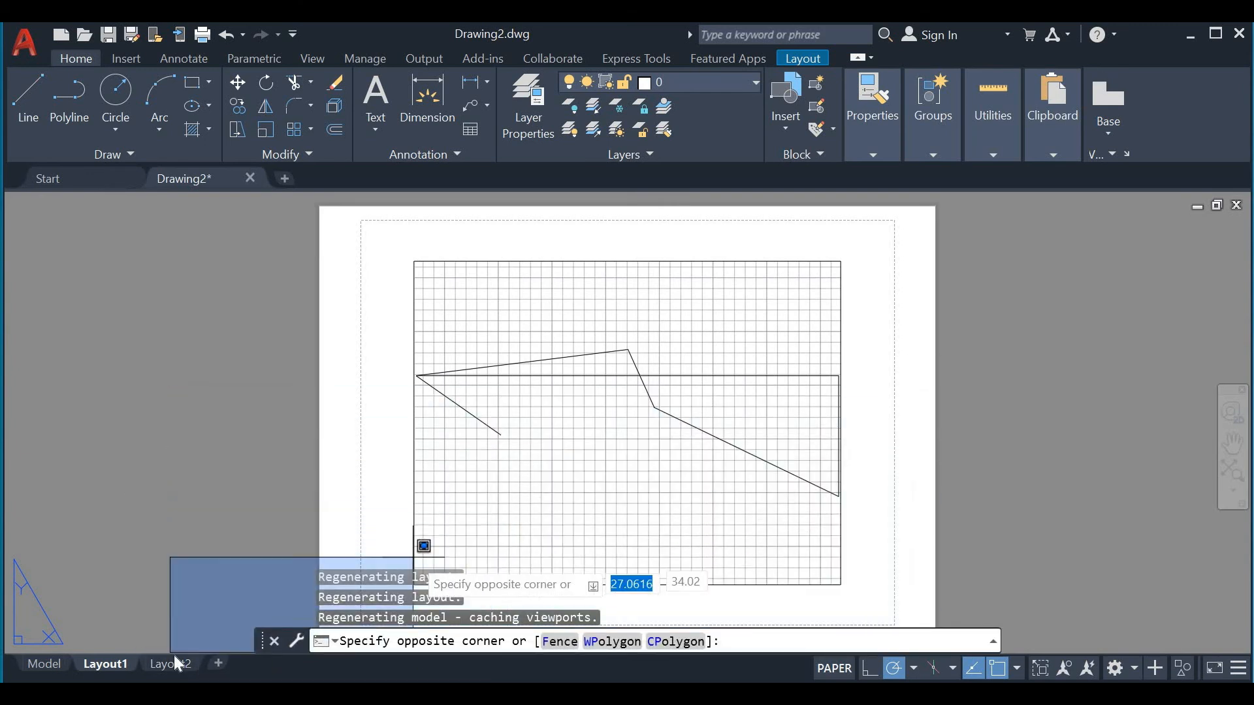
left_click(166, 659)
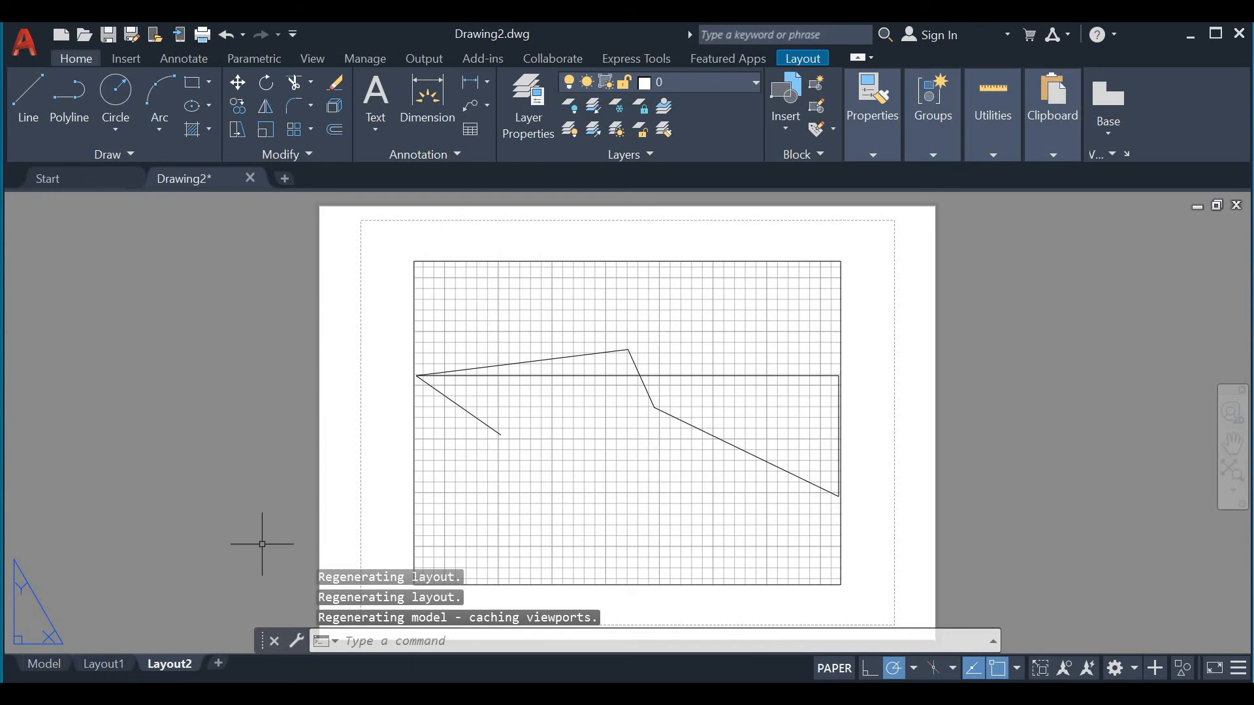
left_click(41, 658)
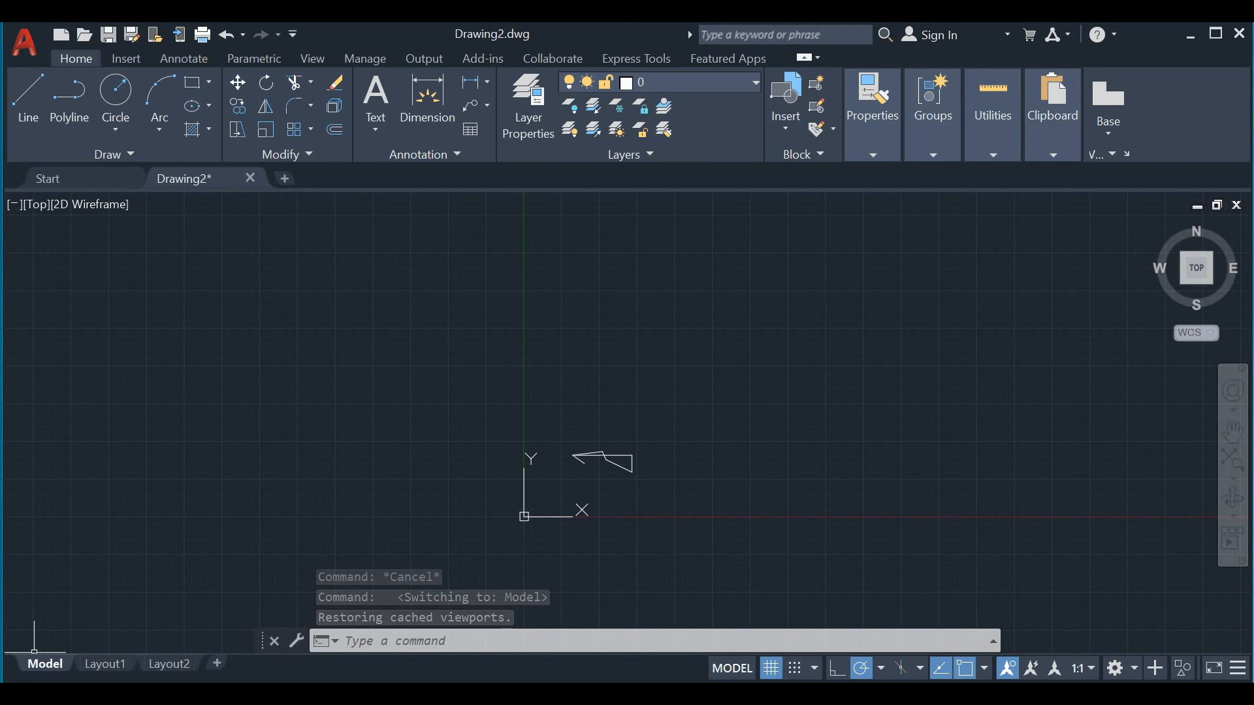
Select every object in the drawing and delete the connected lines
scroll(601, 485, "up", 6)
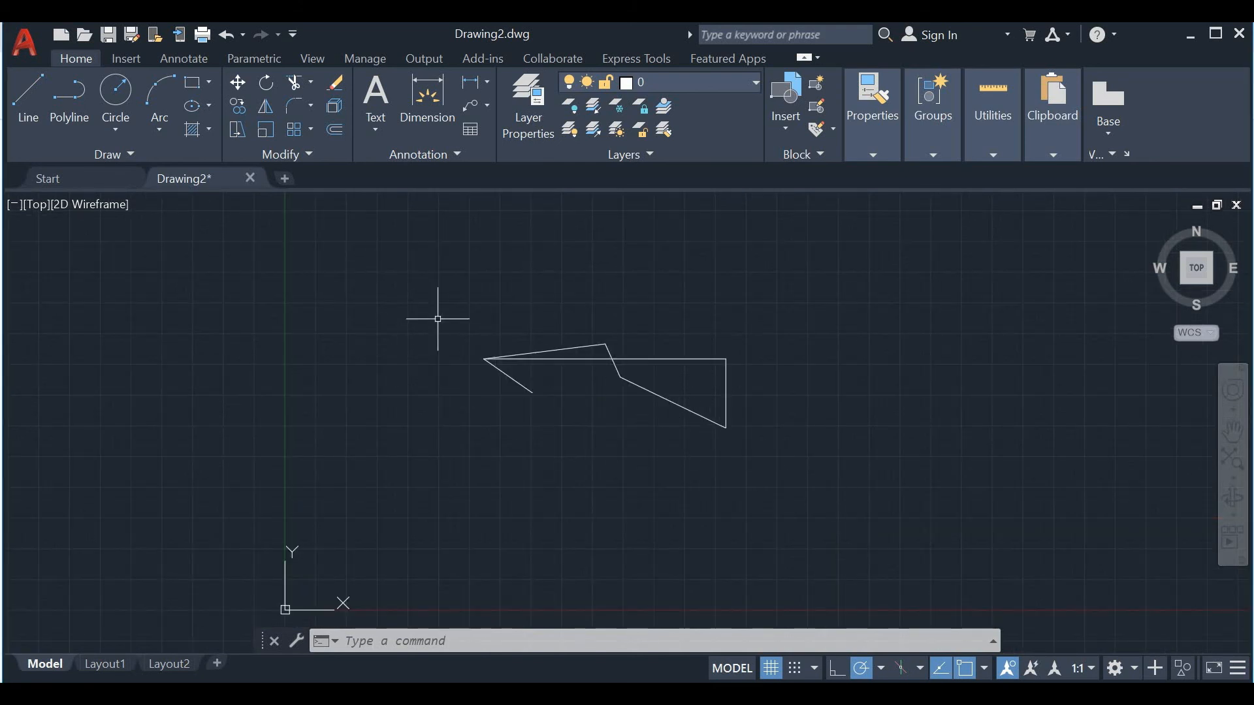
key("ctrl+a")
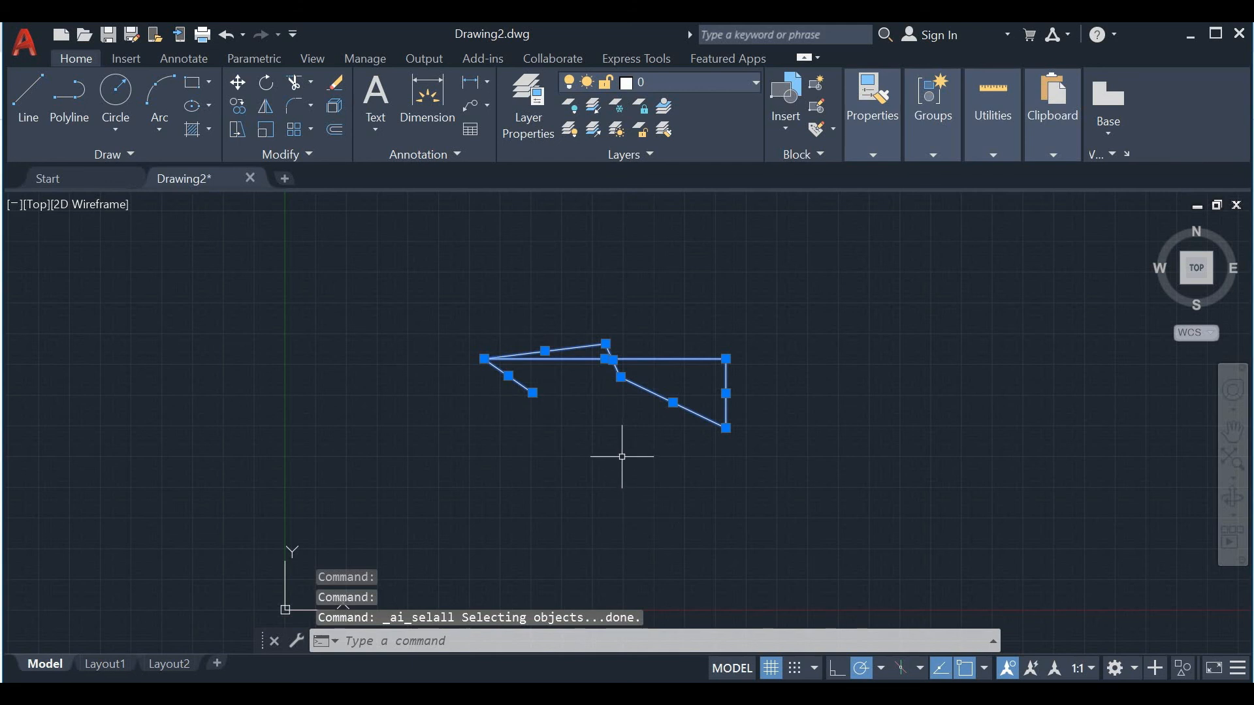
key("Delete")
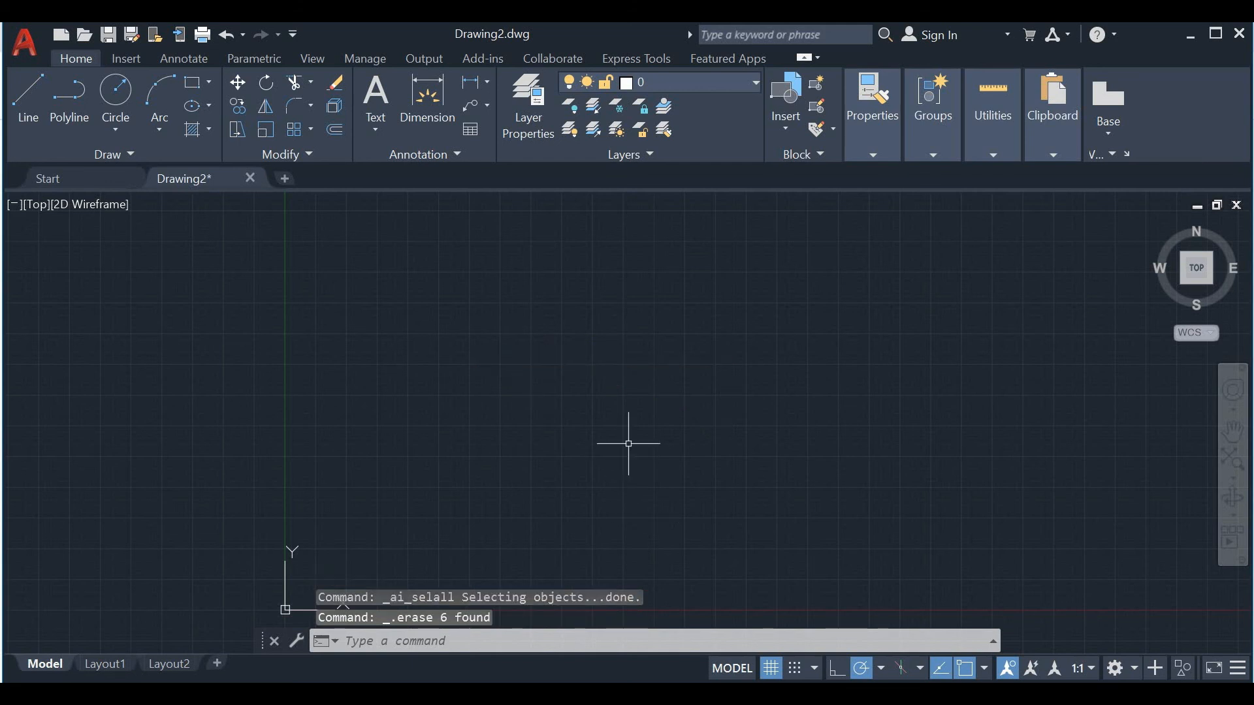
Create a new drawing from the acadiso template
key("Escape")
key("Escape")
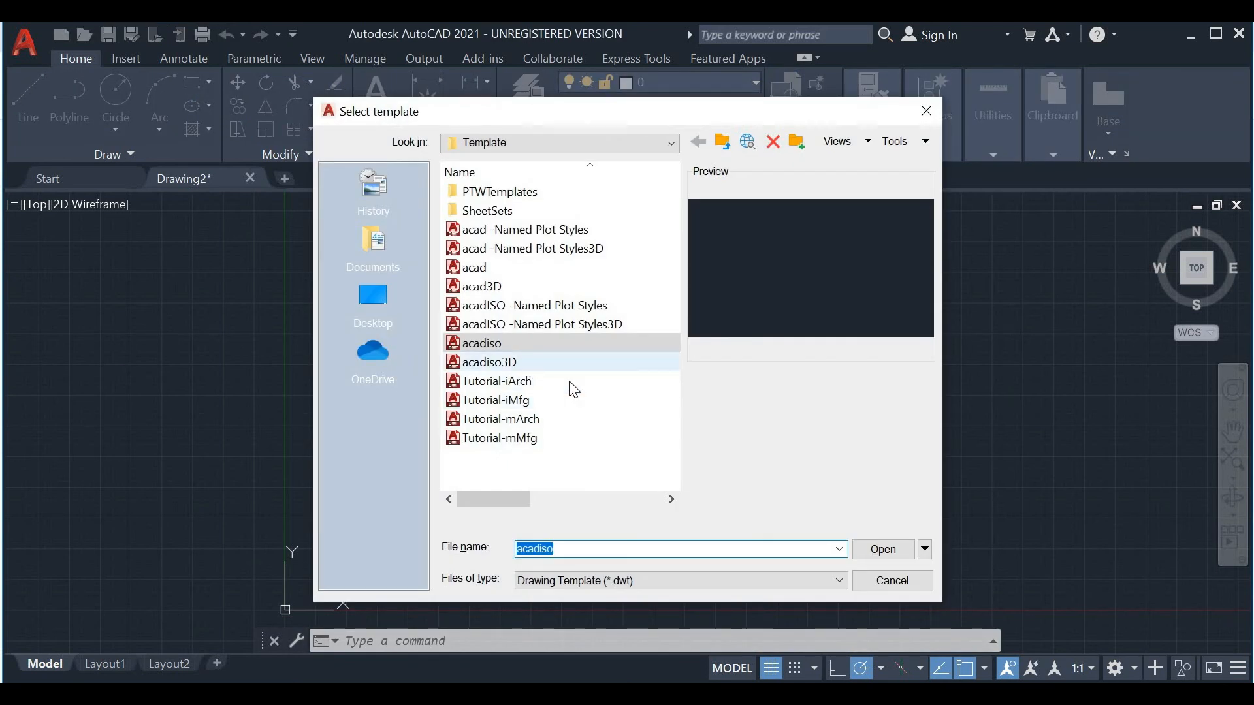
left_click(867, 551)
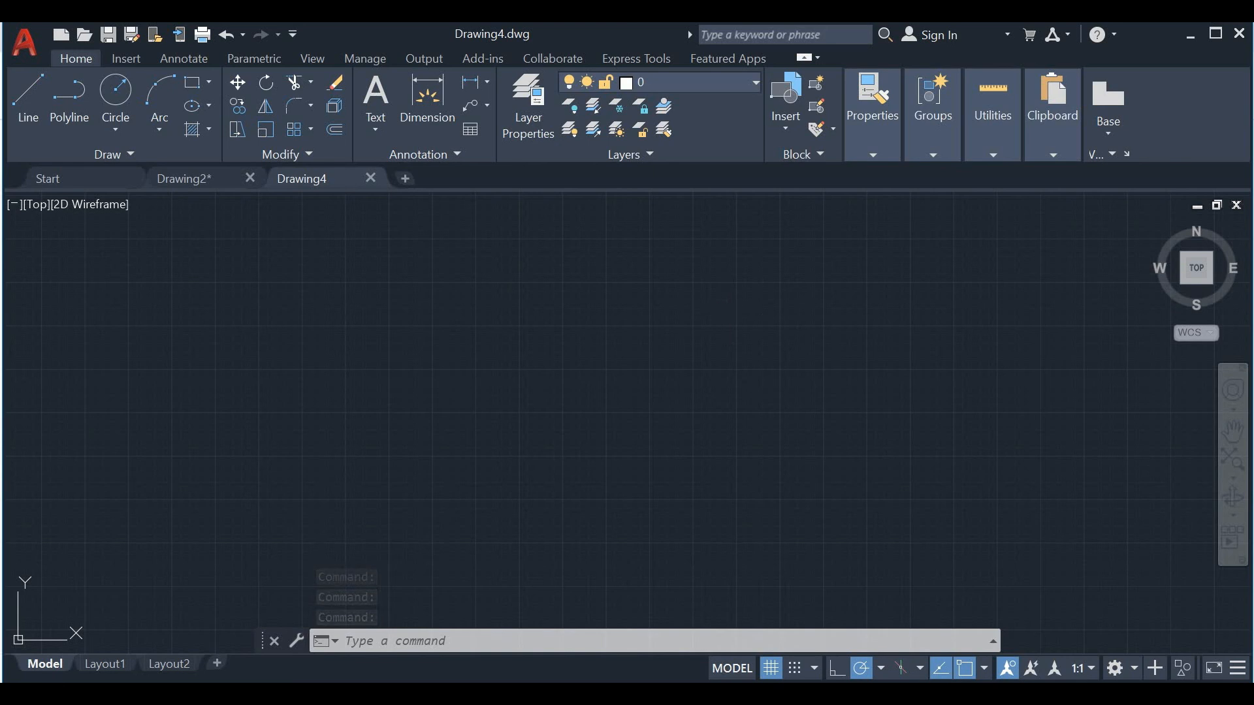
Open the Drawing1 file from the Documents folder and save it
key("ctrl+o")
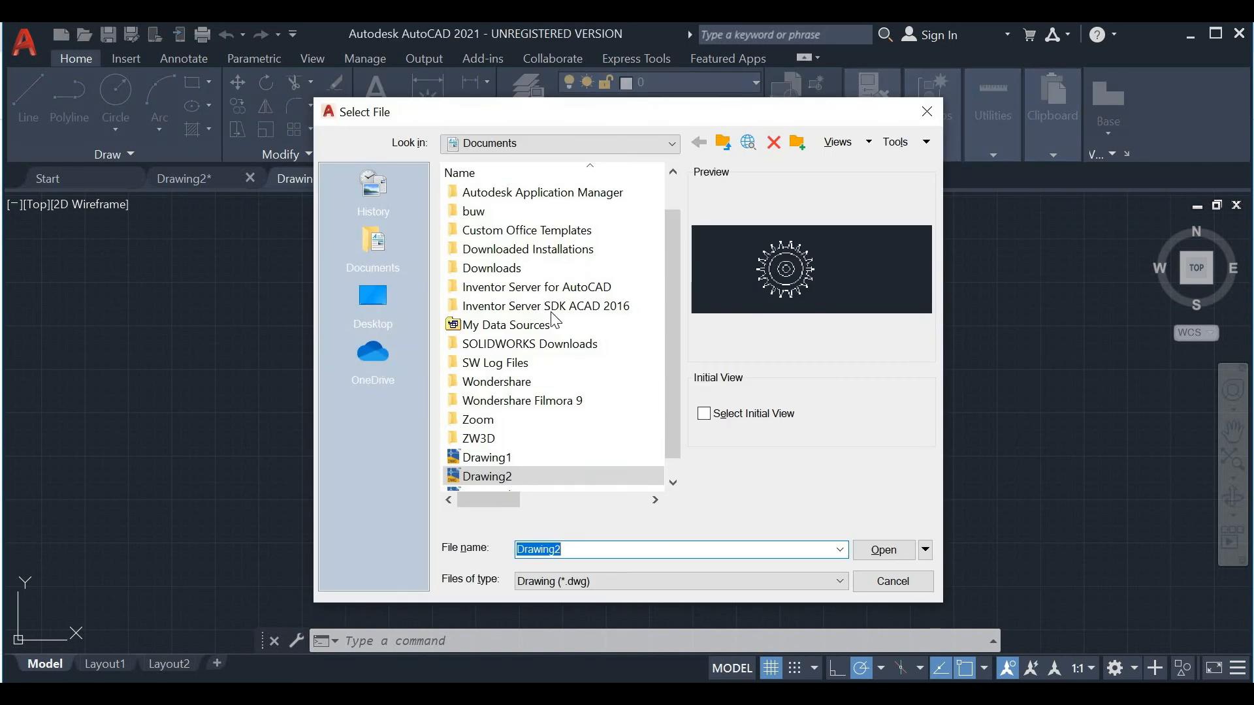
scroll(523, 476, "down", 1)
left_click(486, 438)
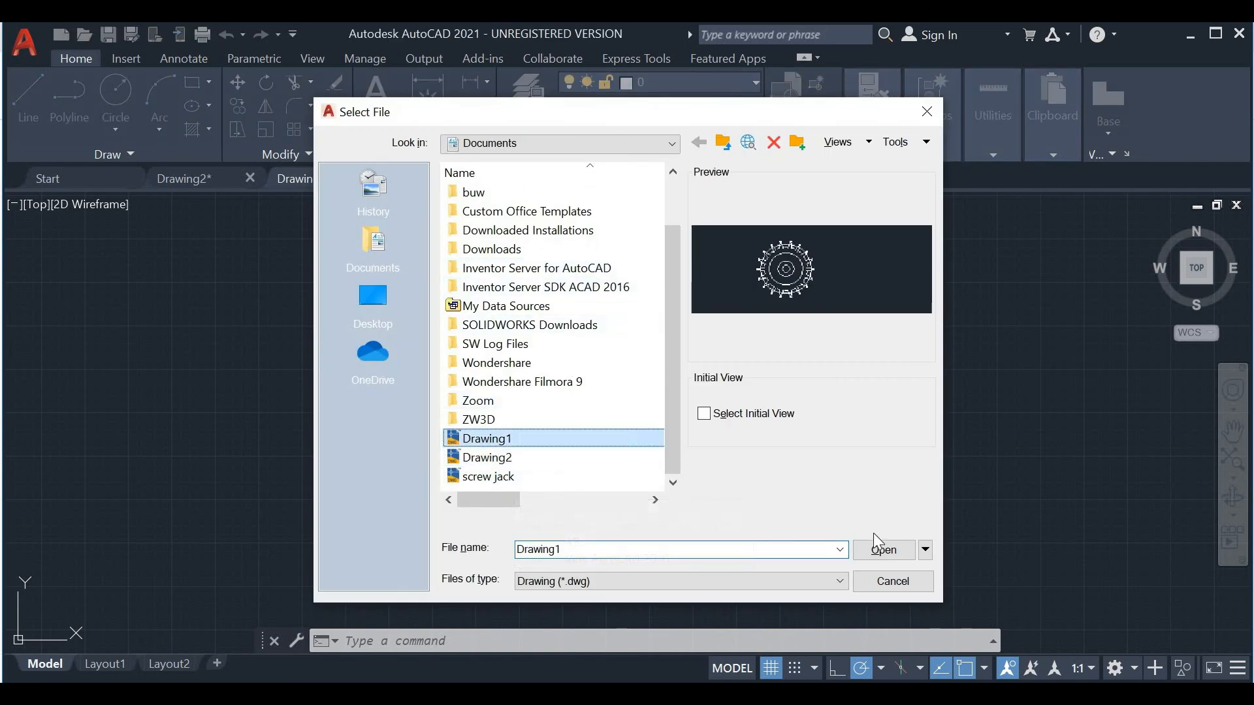
left_click(883, 551)
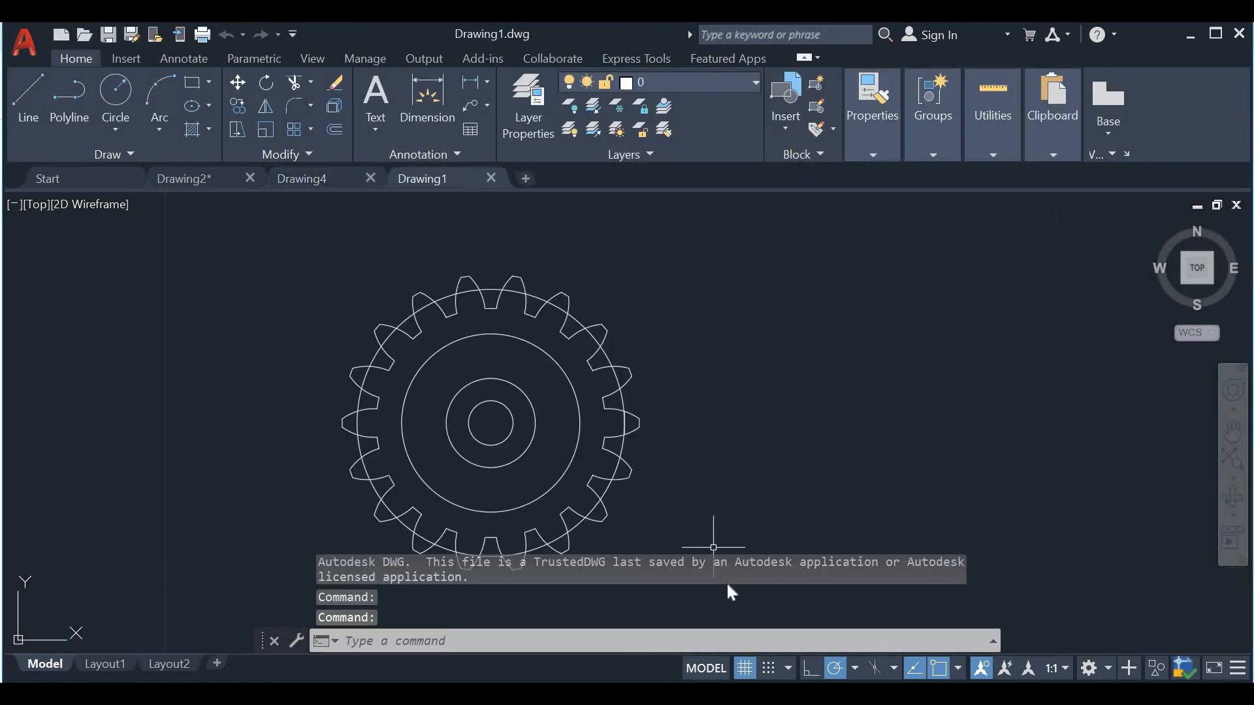
key("ctrl+s")
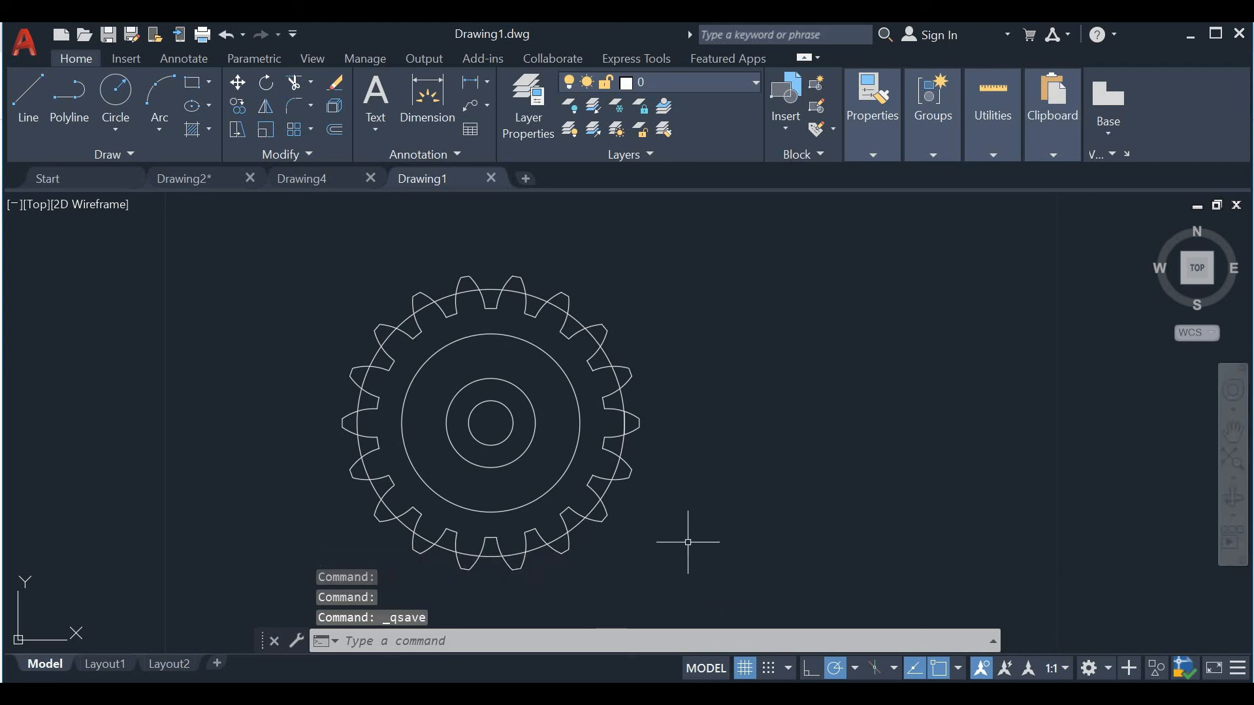
Review the plot settings for printing the gear drawing as a single sheet, and close them without plotting
left_click(687, 541)
key("ctrl+p")
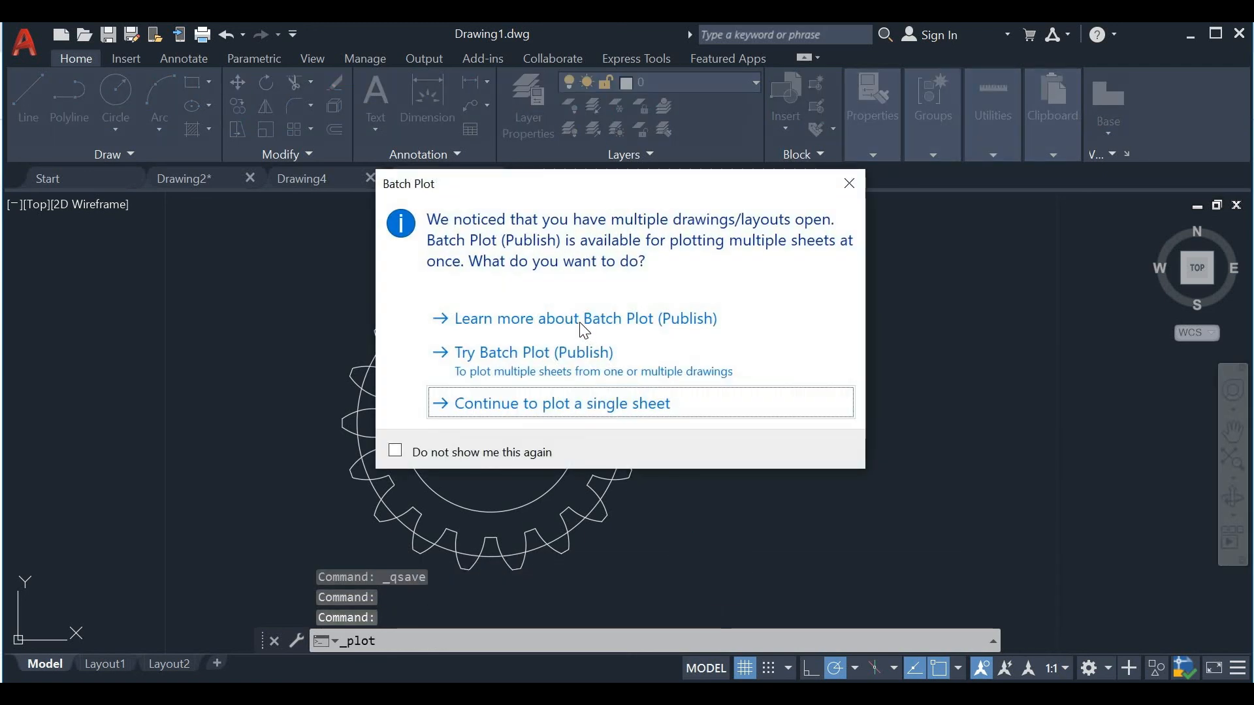
key("Return")
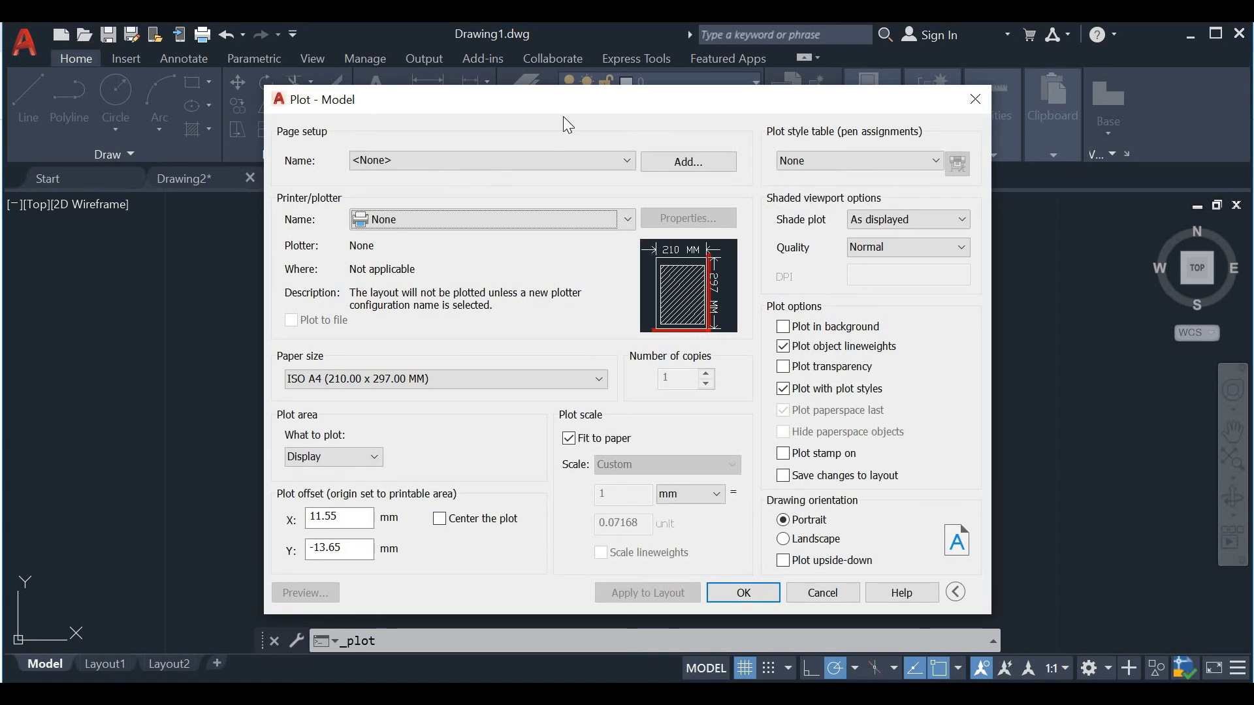
left_click(975, 100)
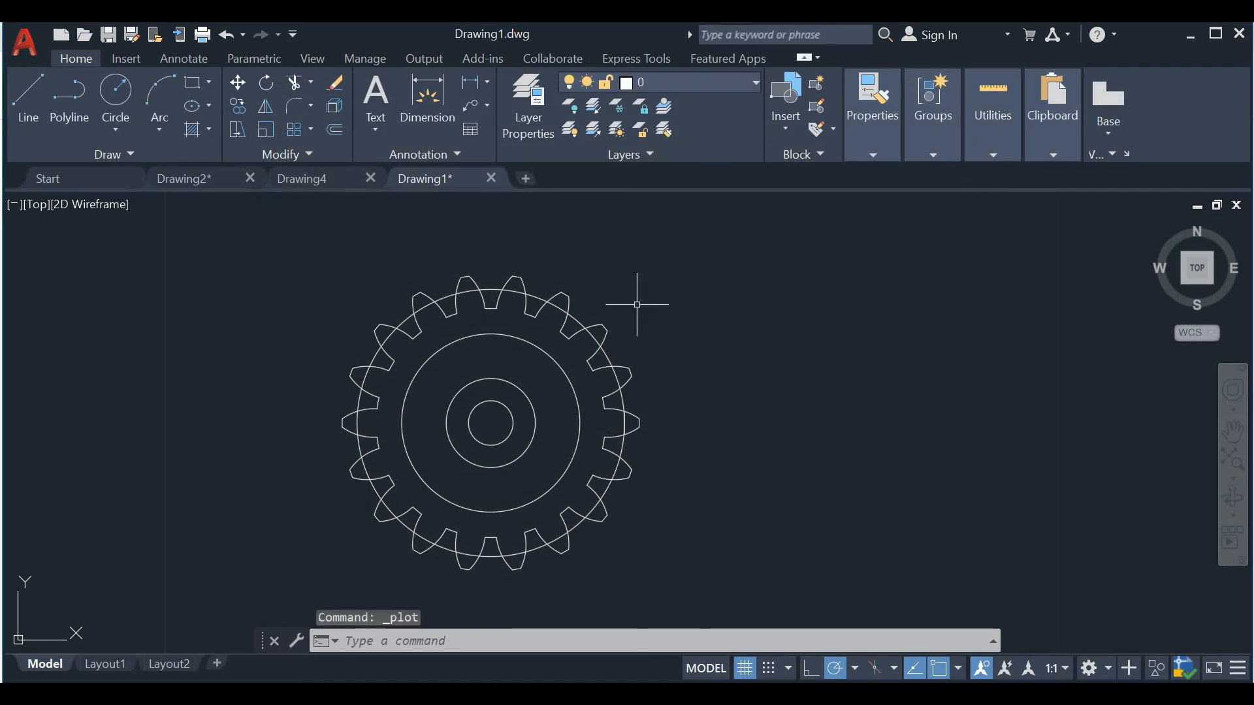